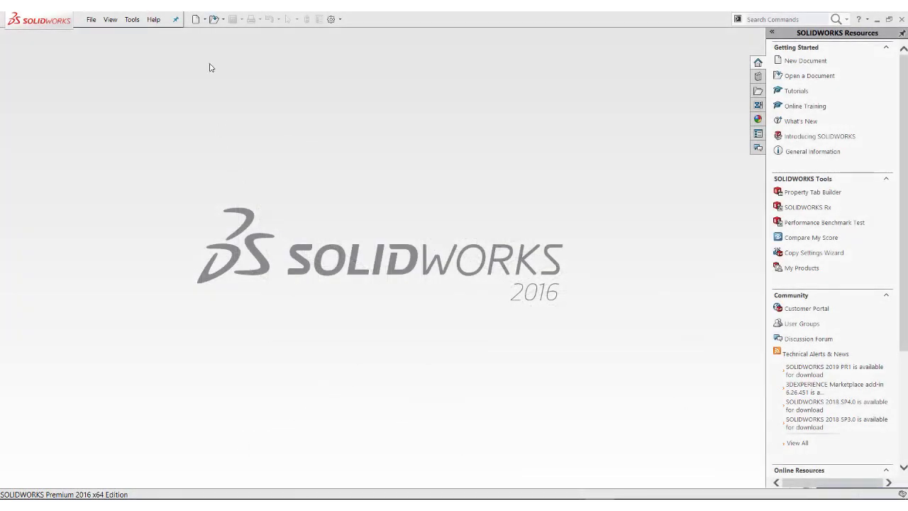
- Create a new part document using MMGS units
left_click(196, 20)
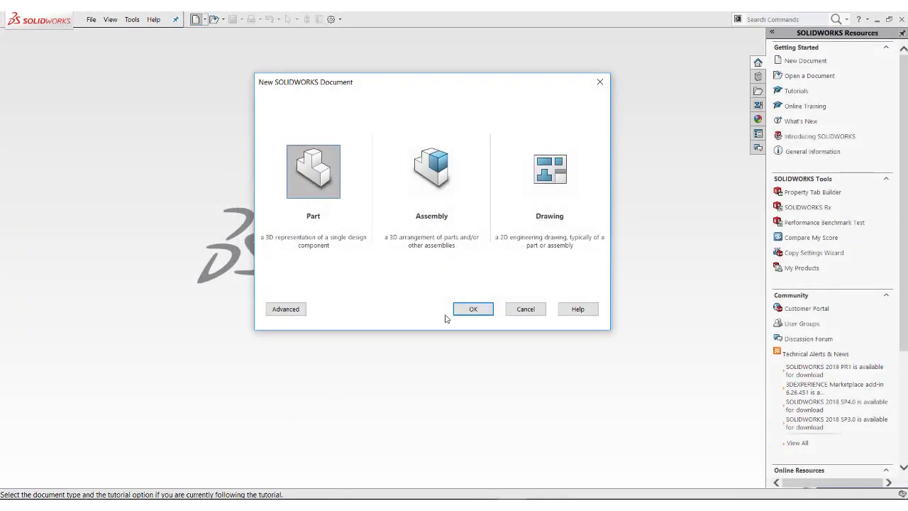
left_click(482, 312)
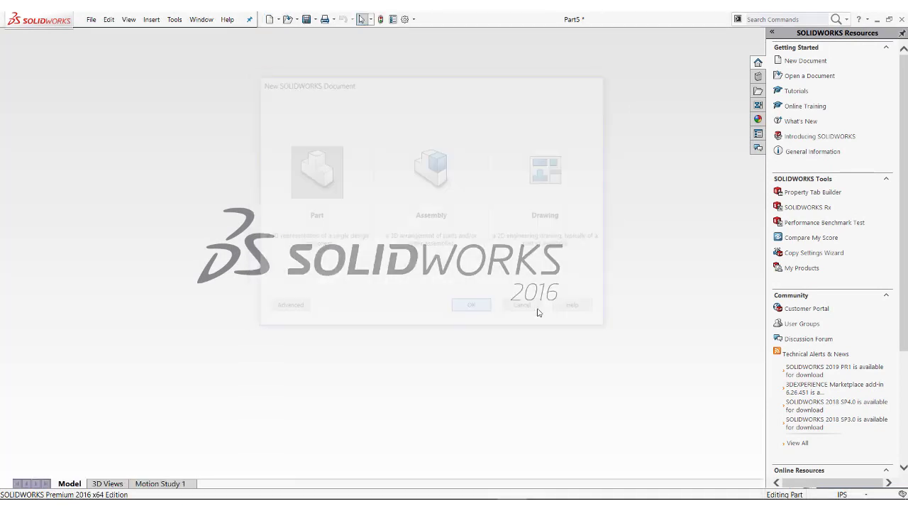
left_click(843, 494)
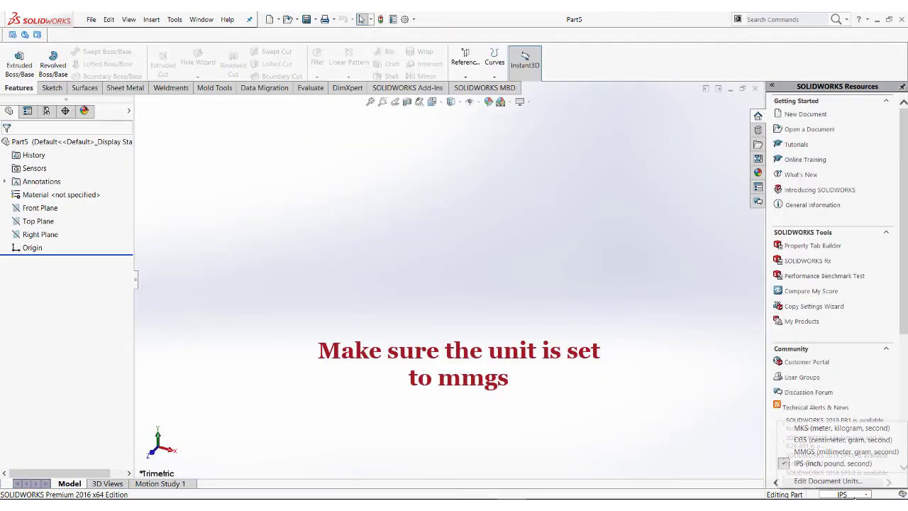
left_click(813, 452)
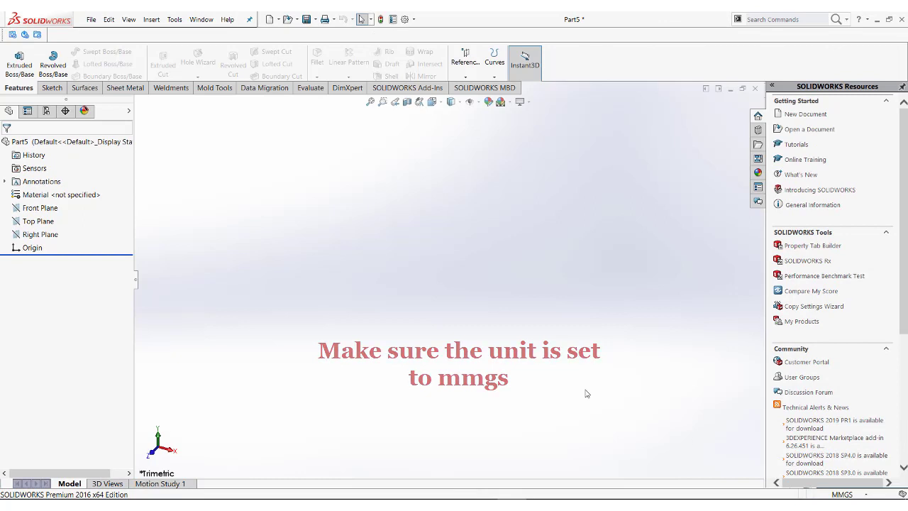
- Sketch a corner rectangle on the Top Plane starting at the origin
left_click(30, 221)
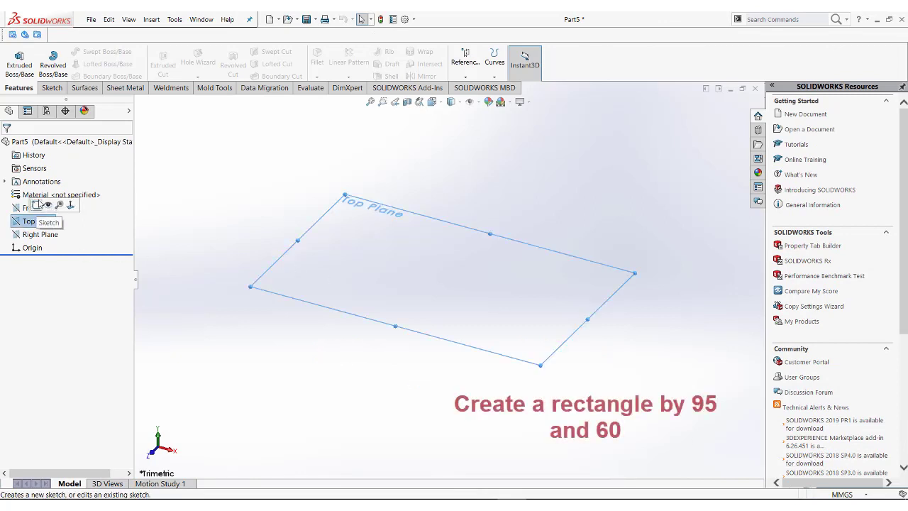
left_click(30, 205)
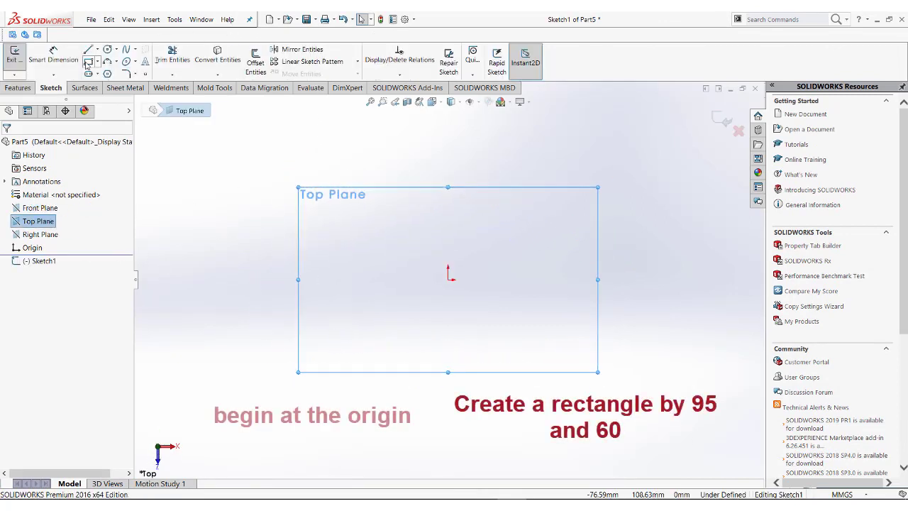
left_click(87, 62)
left_click(448, 279)
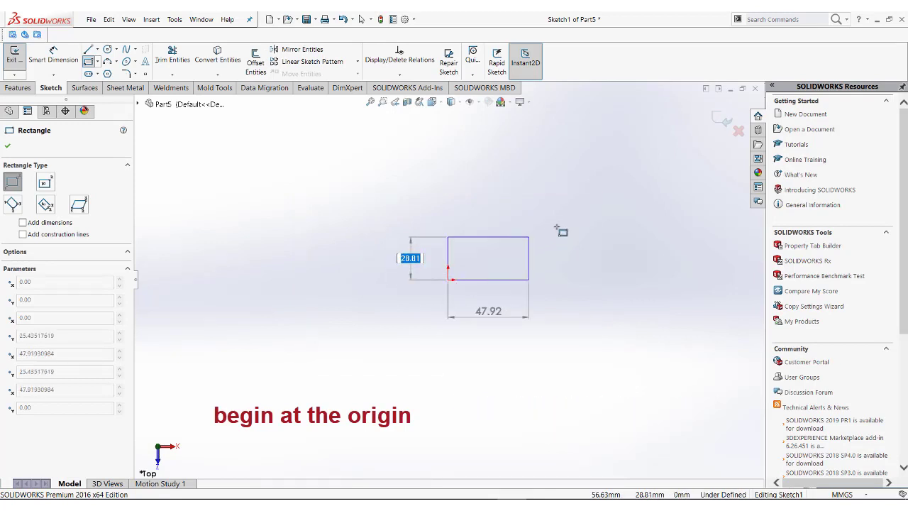
left_click(682, 165)
right_click(702, 185)
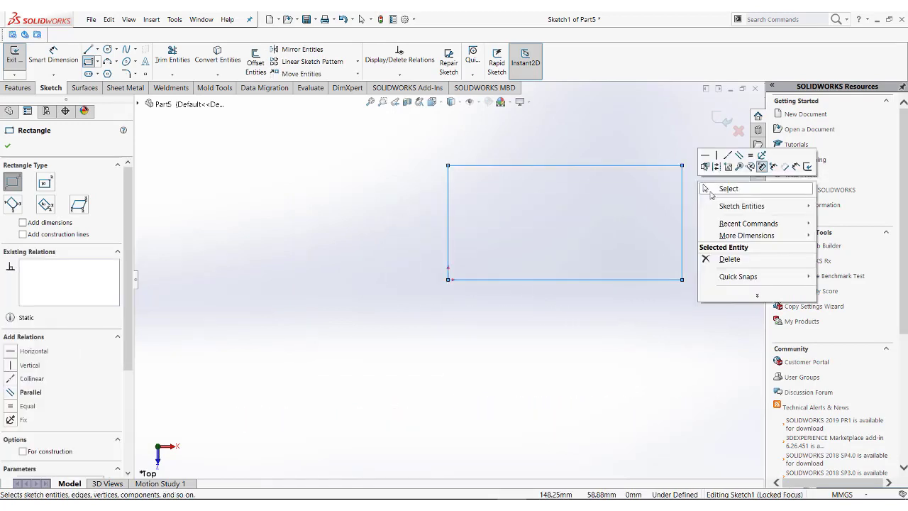
left_click(714, 189)
- Dimension the rectangle 95 mm wide and 60 mm tall
left_click(53, 56)
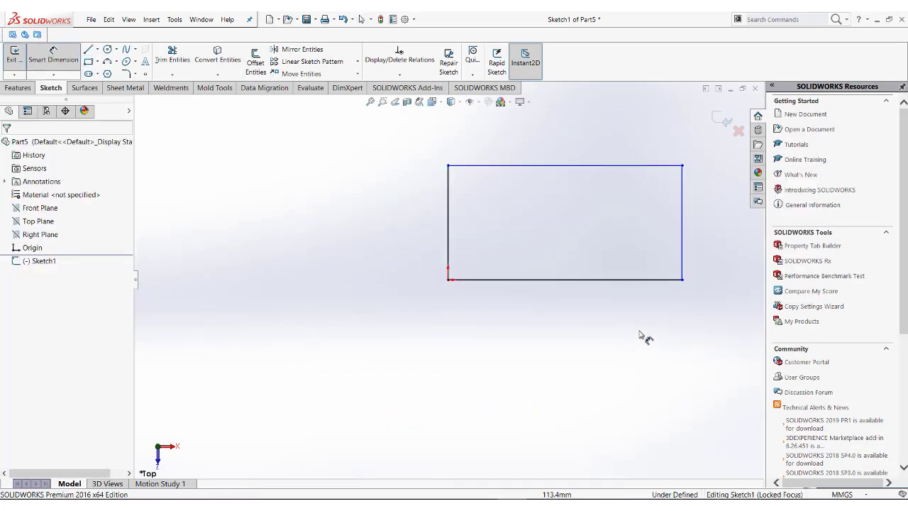
left_click(610, 281)
left_click(600, 327)
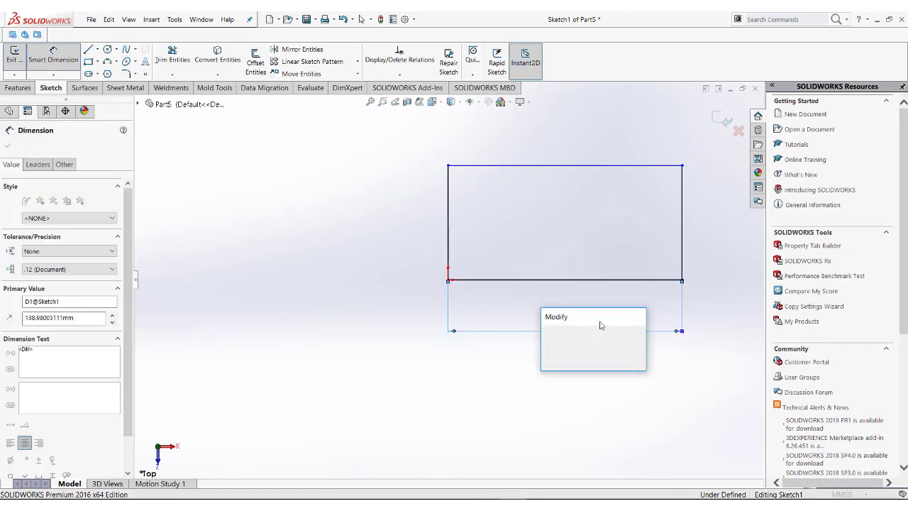
type("95")
key("Return")
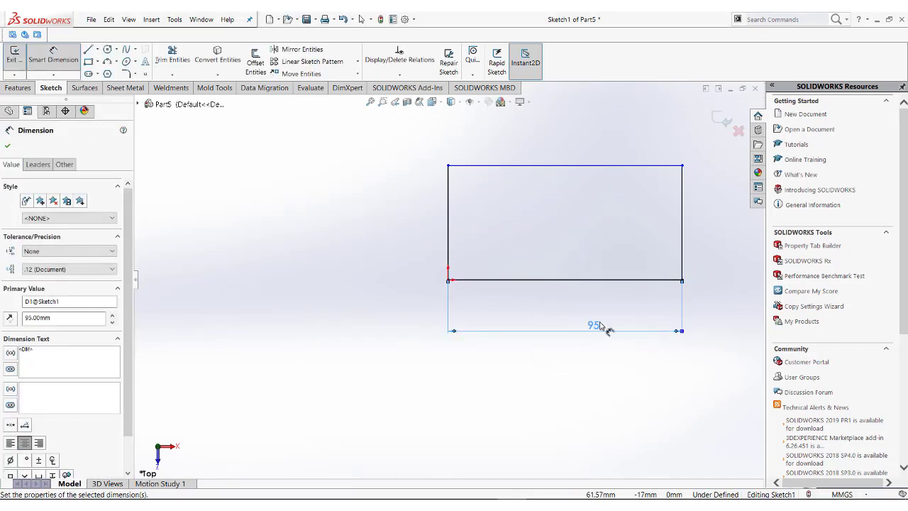
left_click(448, 220)
left_click(406, 231)
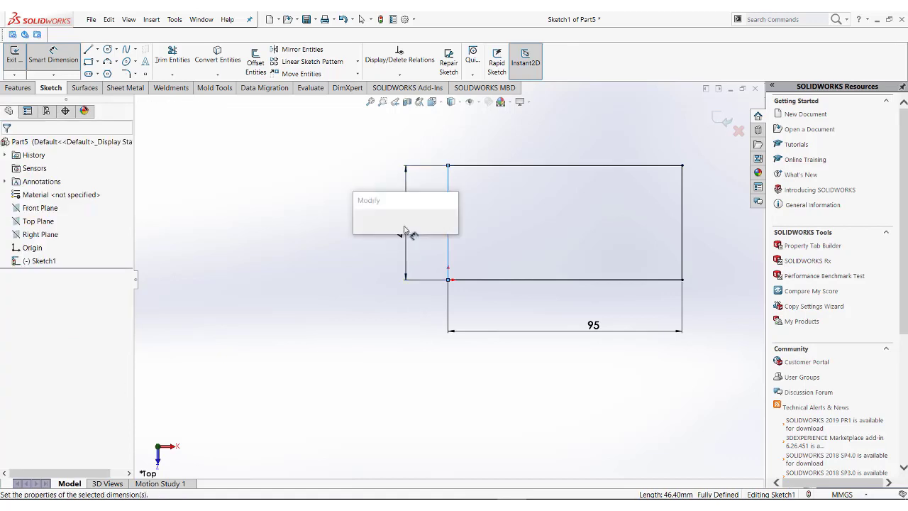
type("60")
key("Return")
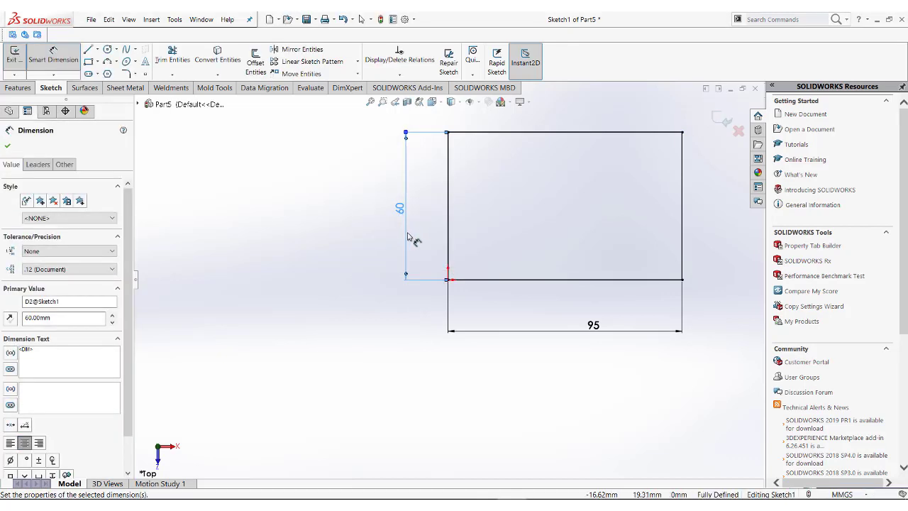
left_click(107, 49)
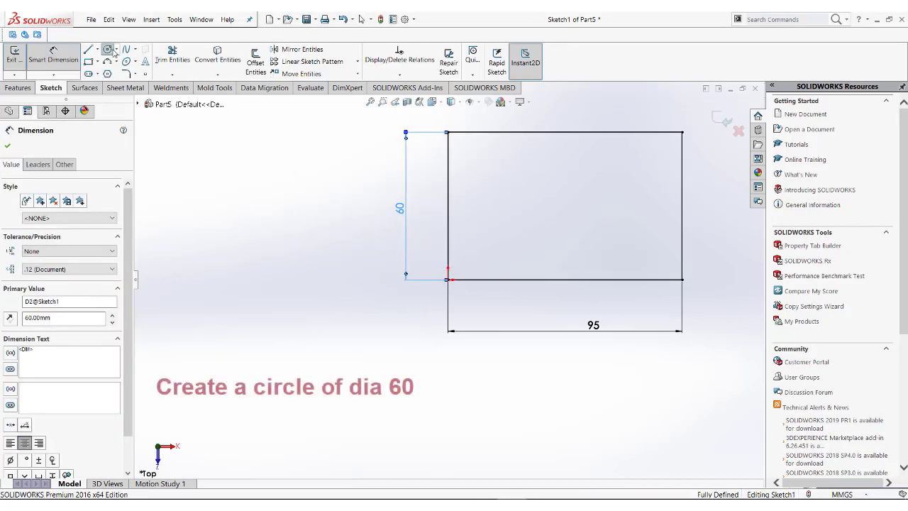
- Draw a circle on the right edge's midpoint, then trim away the right edge and inner half-circle
left_click(682, 205)
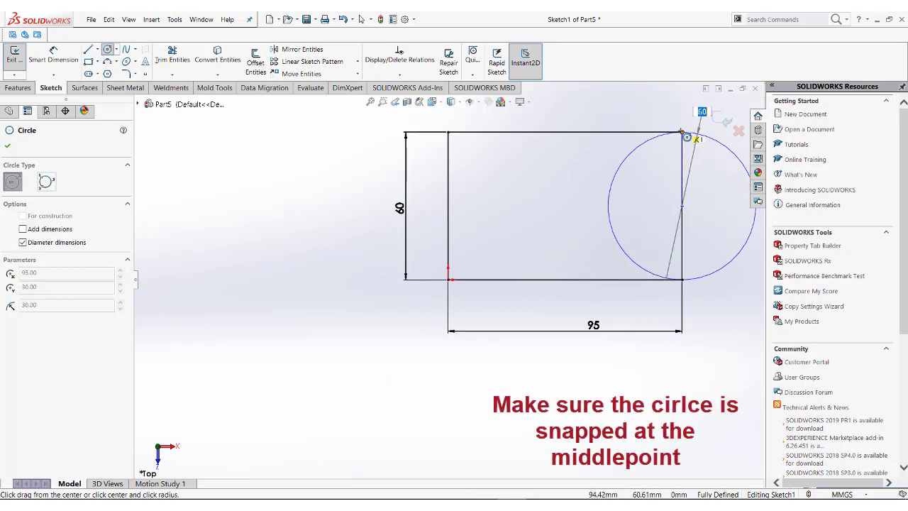
left_click(695, 134)
right_click(651, 164)
left_click(665, 175)
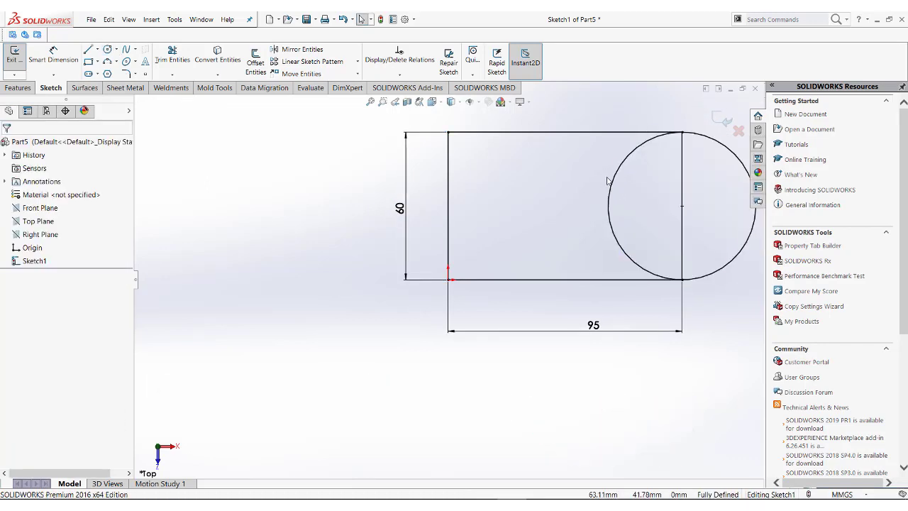
mouse_move(619, 177)
middle_mouse_down("ctrl")
mouse_move(563, 195)
mouse_move(440, 270)
mouse_move(469, 265)
middle_mouse_up("ctrl")
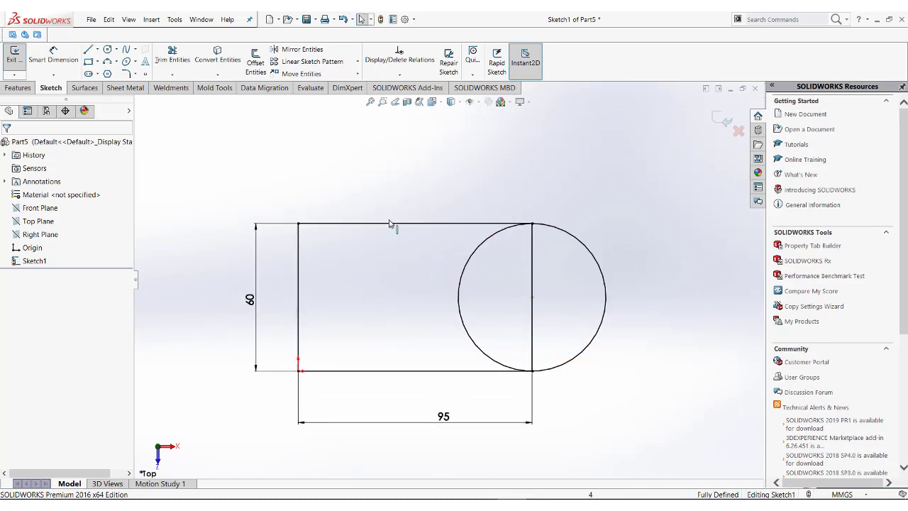
left_click(162, 57)
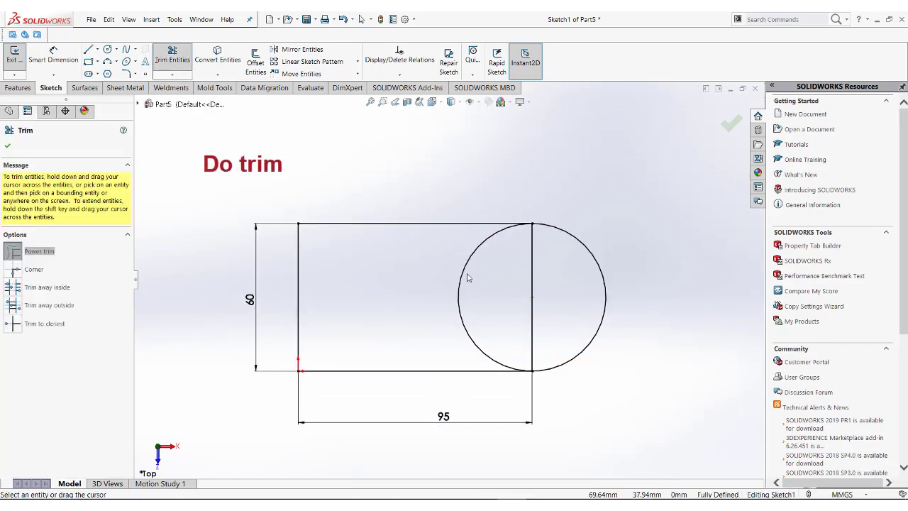
left_click_drag(478, 276, 540, 266)
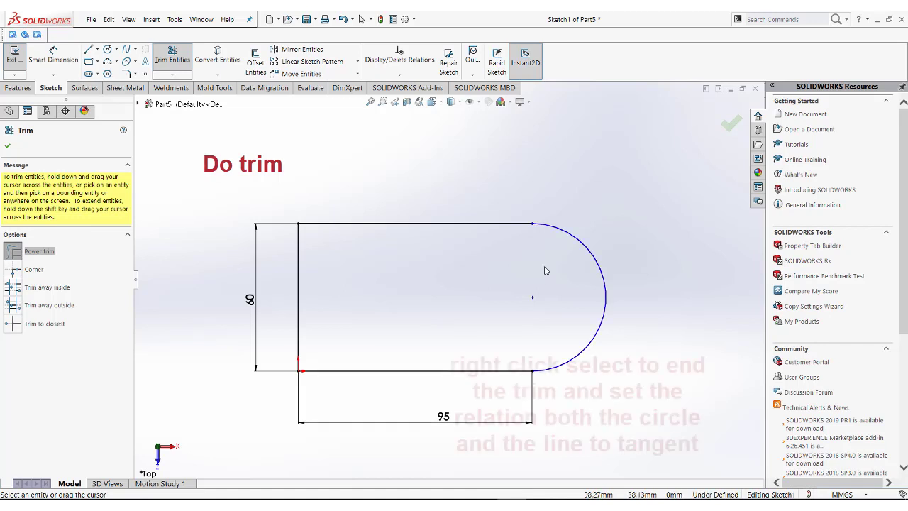
right_click(572, 167)
left_click(602, 196)
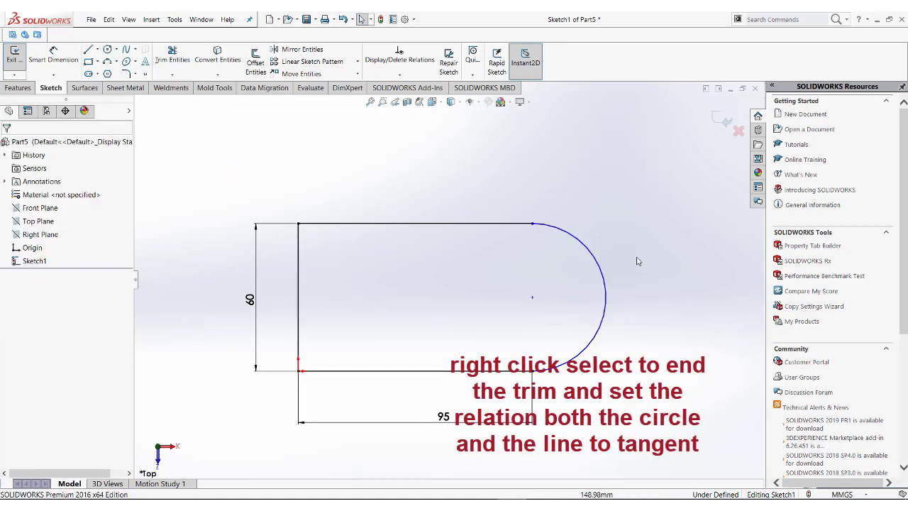
- Make the arc tangent to both the top and bottom lines of the profile
left_click(513, 226)
left_click(556, 231, "ctrl")
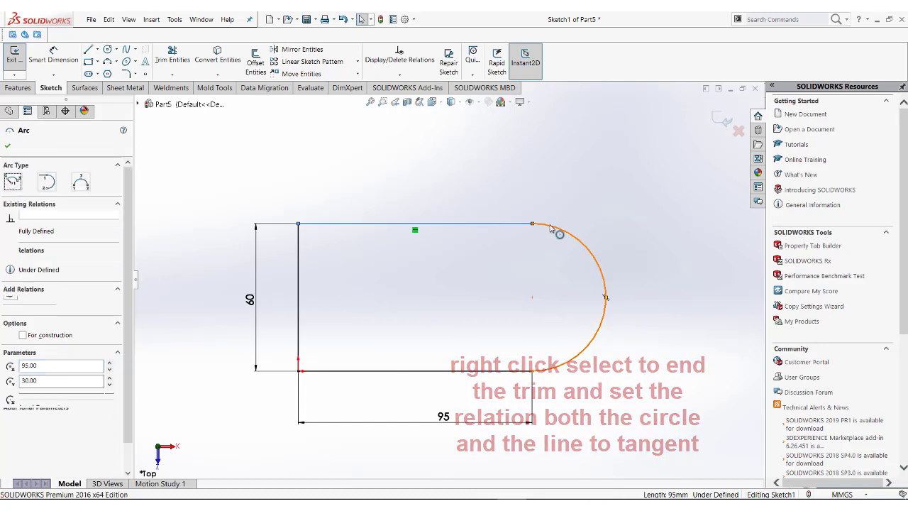
left_click(575, 184)
left_click(495, 277)
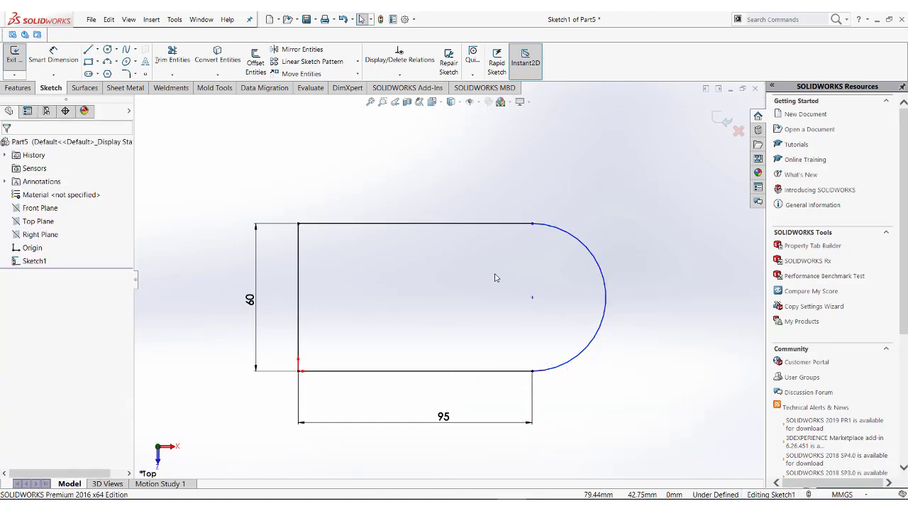
left_click(516, 372)
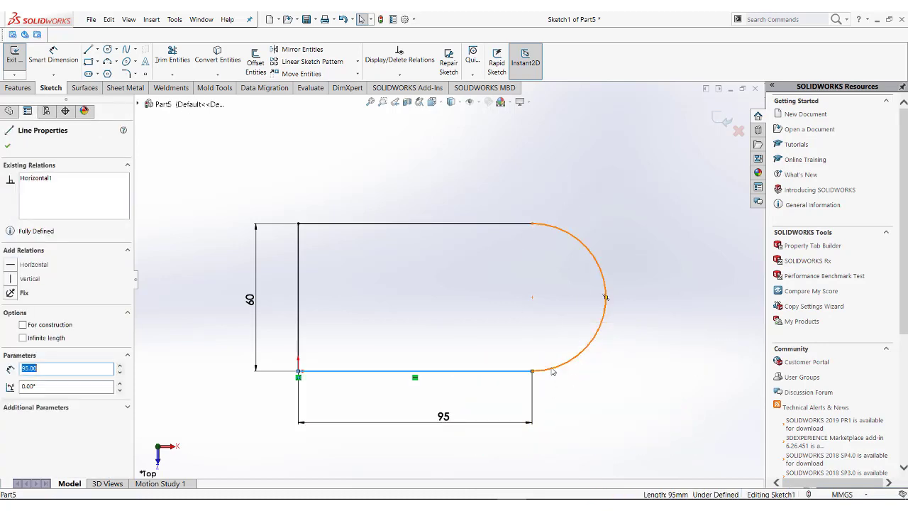
left_click(555, 366, "ctrl")
left_click(577, 329)
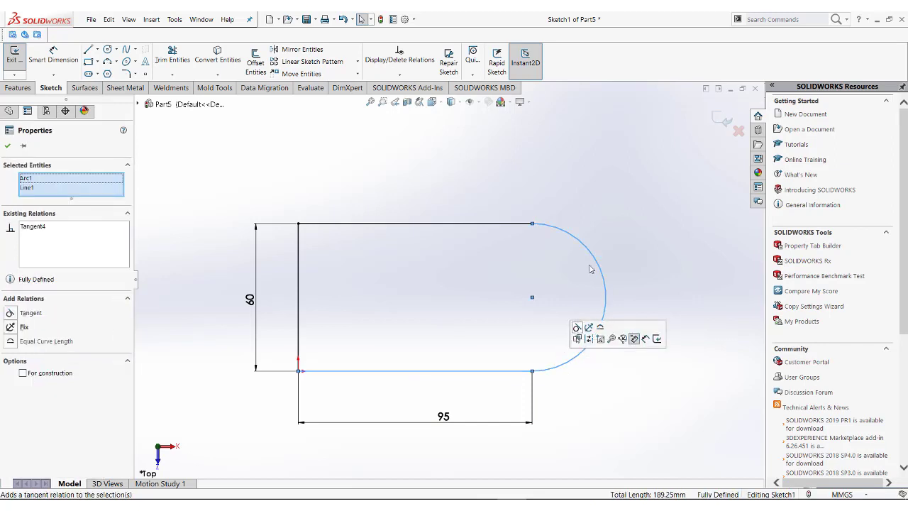
left_click(625, 212)
middle_click_drag(449, 306, 462, 284, "ctrl")
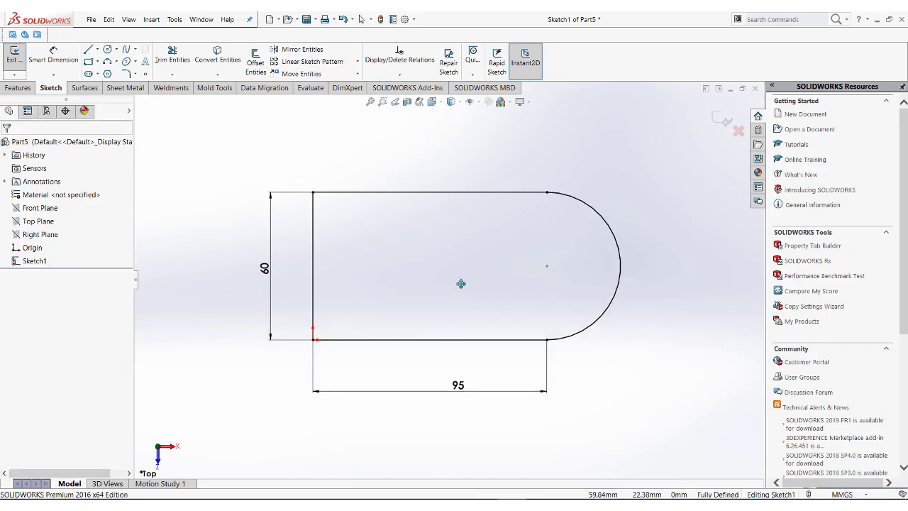
- Extrude the rounded profile 15 mm into a solid base plate
left_click(16, 87)
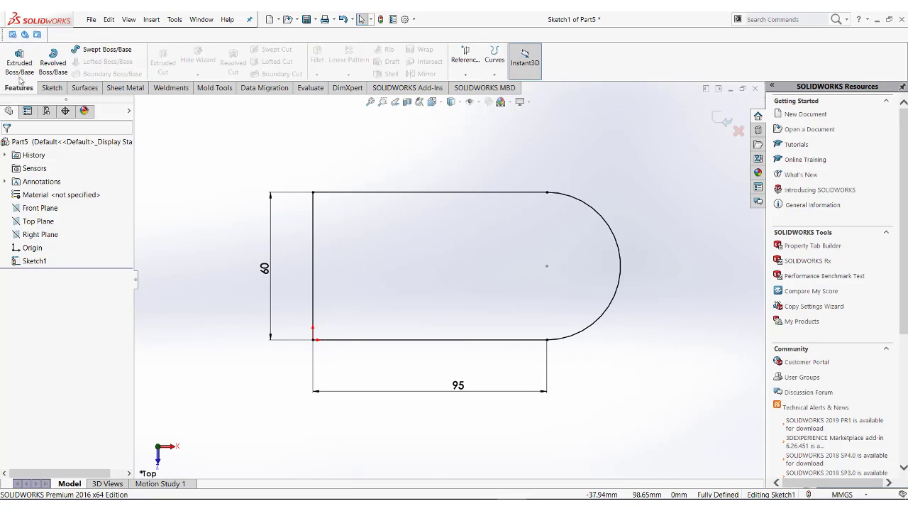
left_click(18, 64)
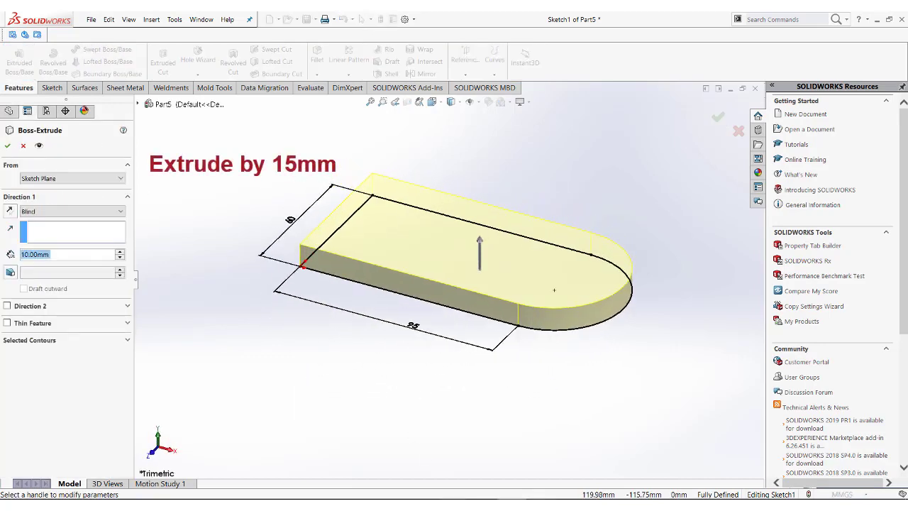
key("alt+Tab")
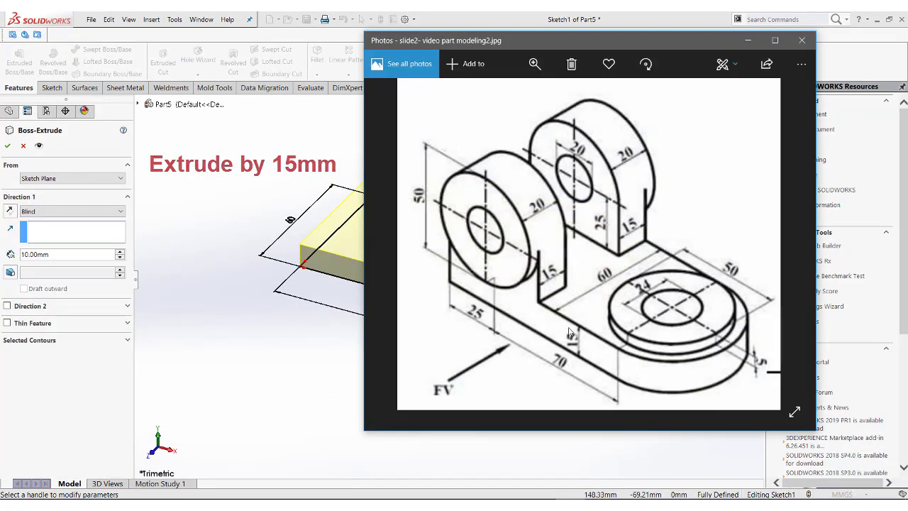
left_click(310, 307)
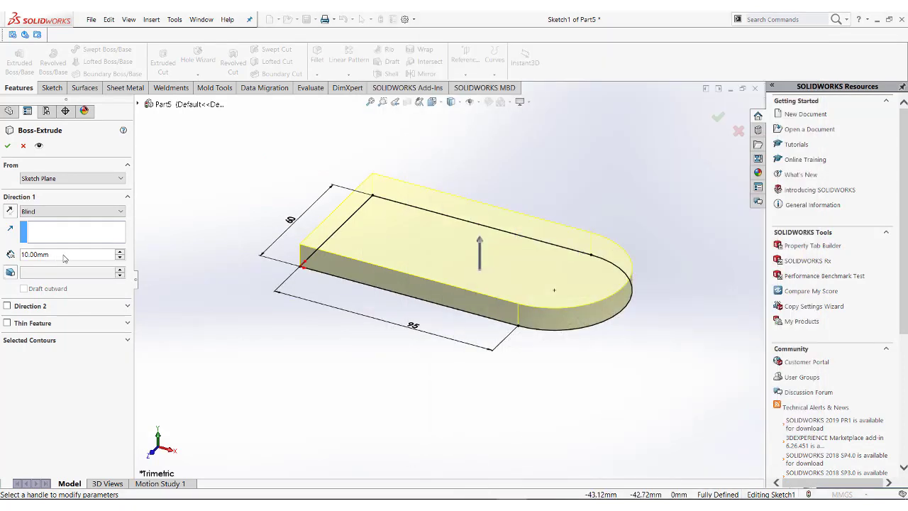
type("15")
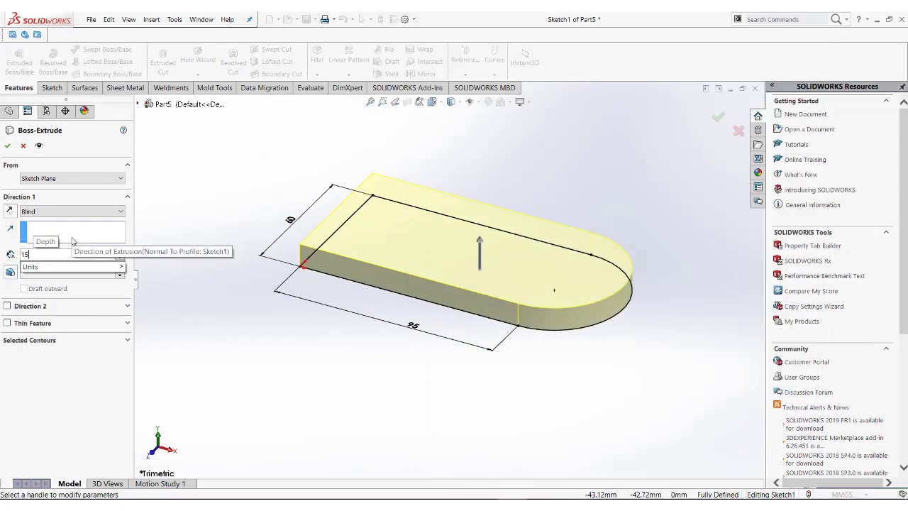
key("Return")
left_click(7, 145)
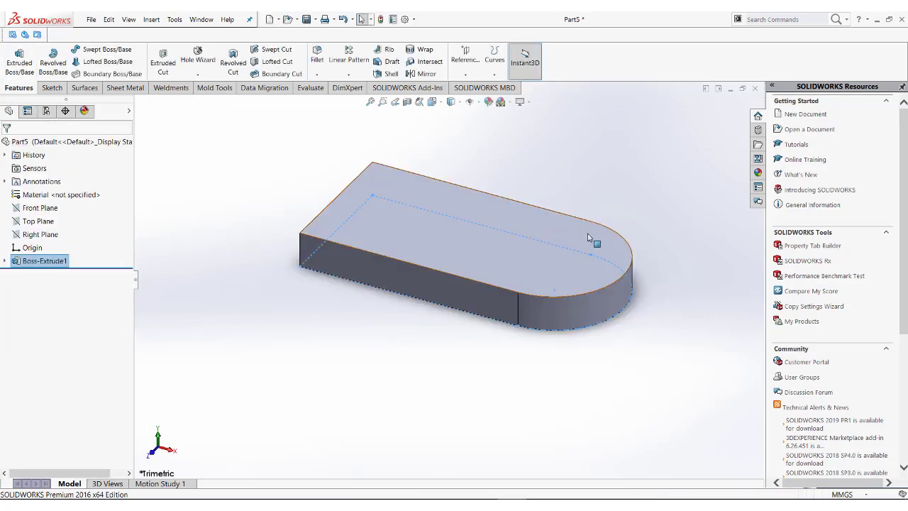
middle_click_drag(596, 237, 571, 268, "ctrl")
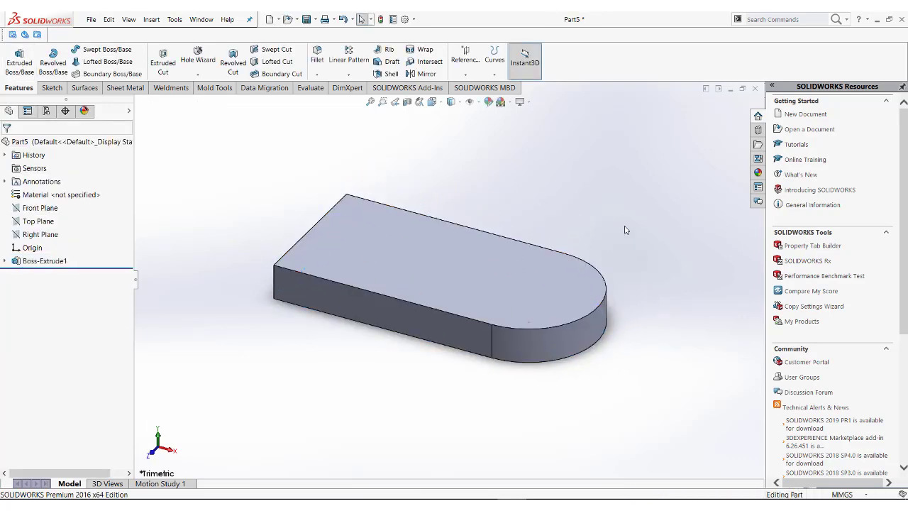
- Show the base plate in isometric view and check the reference drawing
key("space")
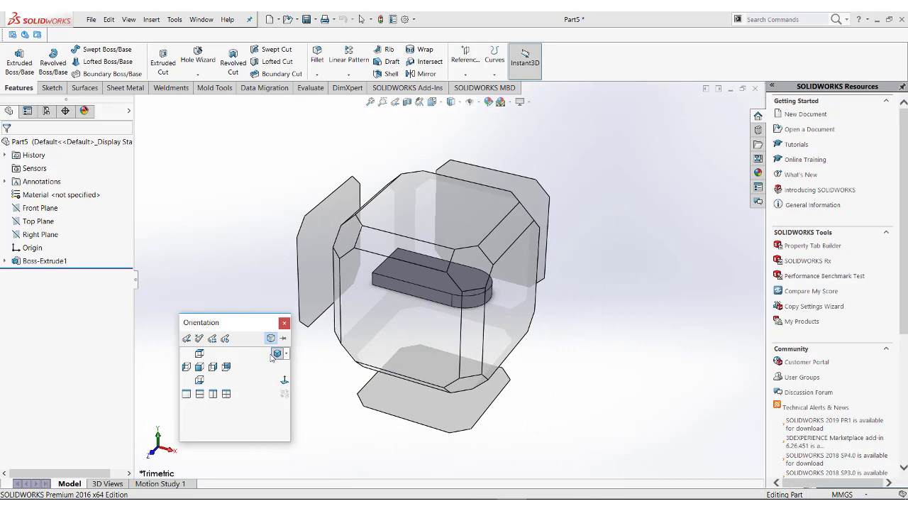
left_click(336, 345)
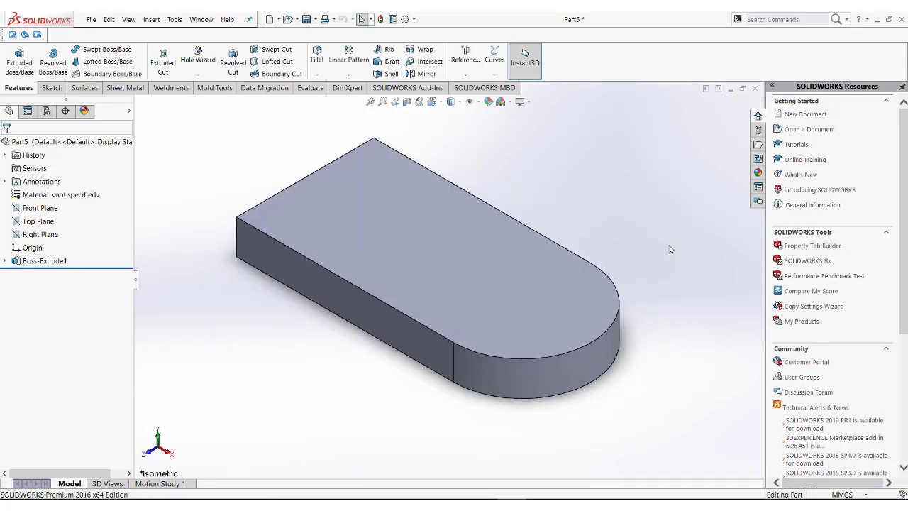
key("alt+Tab")
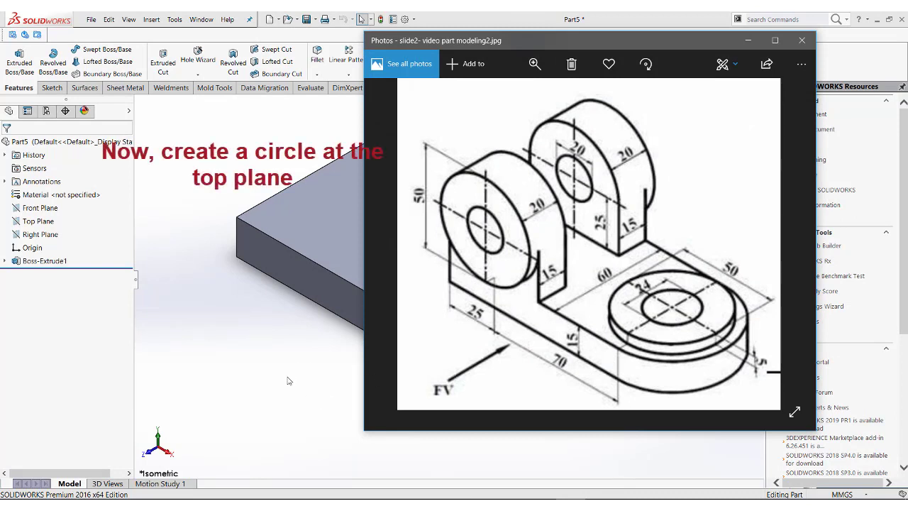
key("alt+Tab")
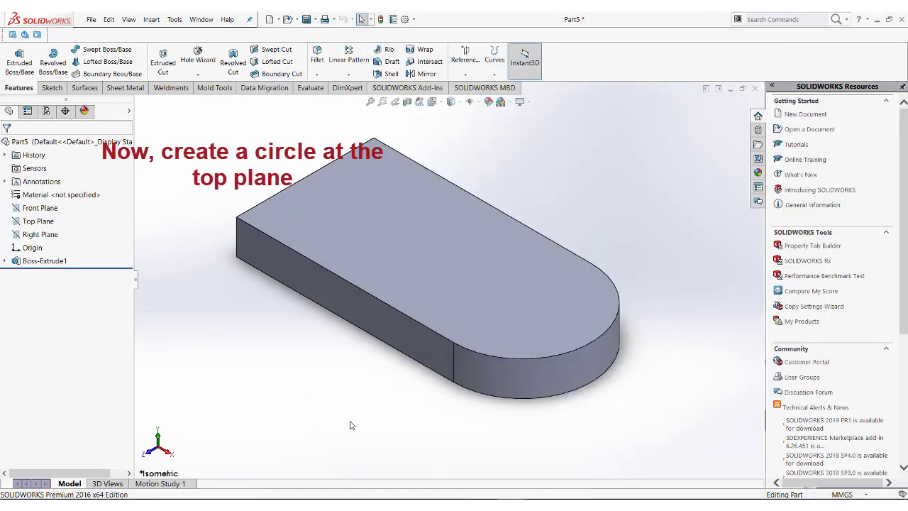
- Sketch a circle on the plate's top face centred on the rounded end's arc centre
left_click(547, 310)
left_click(583, 281)
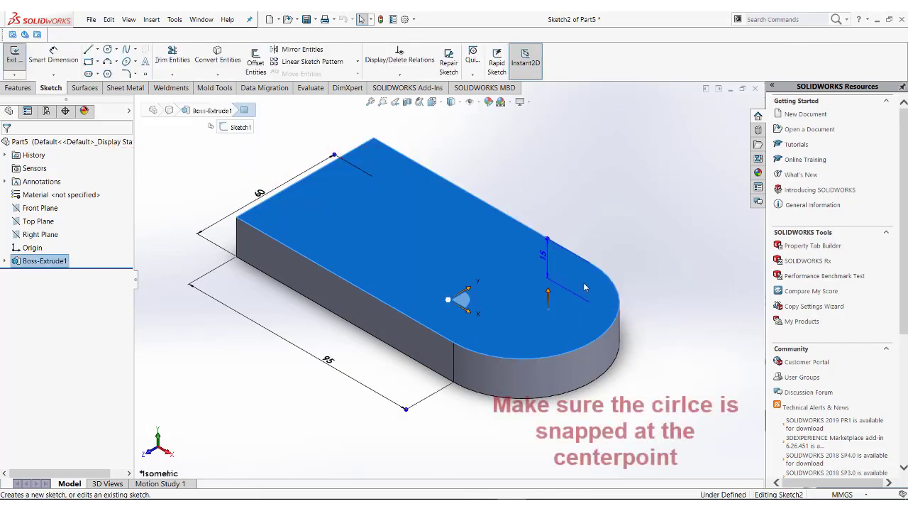
left_click(109, 50)
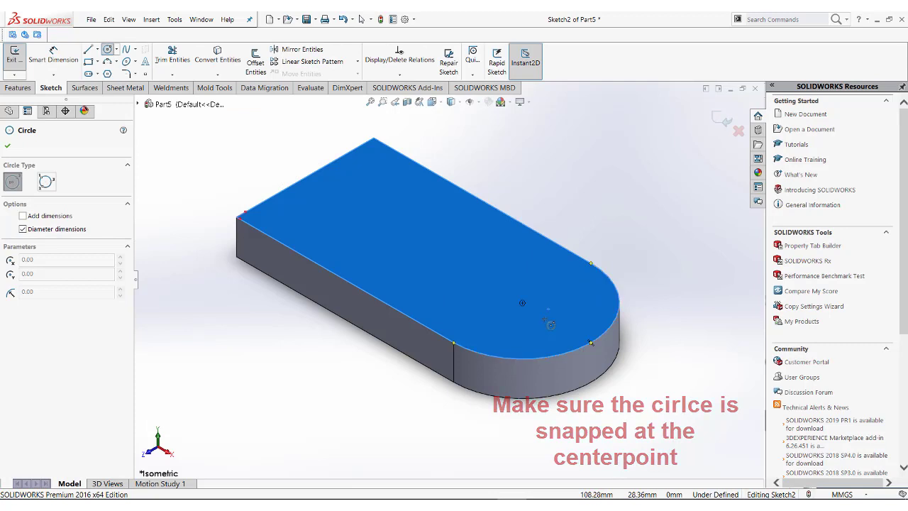
left_click(525, 304)
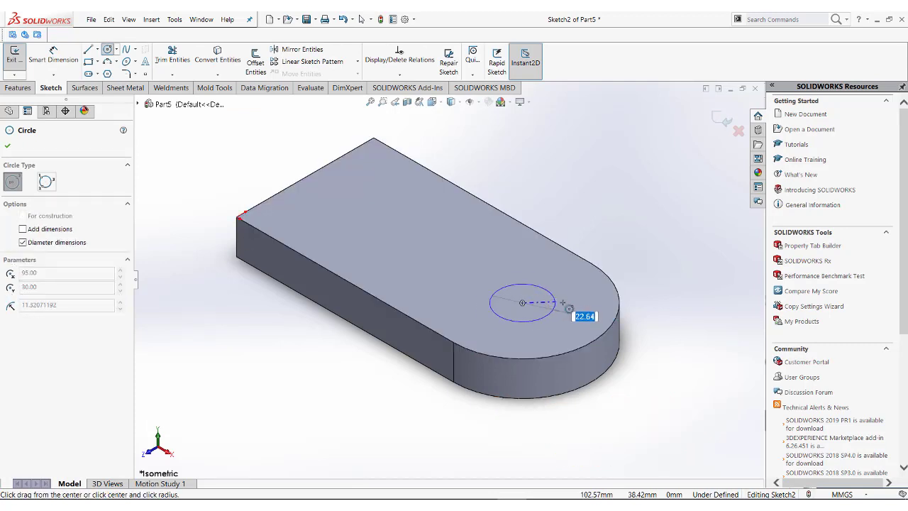
left_click(591, 312)
- Dimension the circle to a 50 mm diameter
right_click(575, 277)
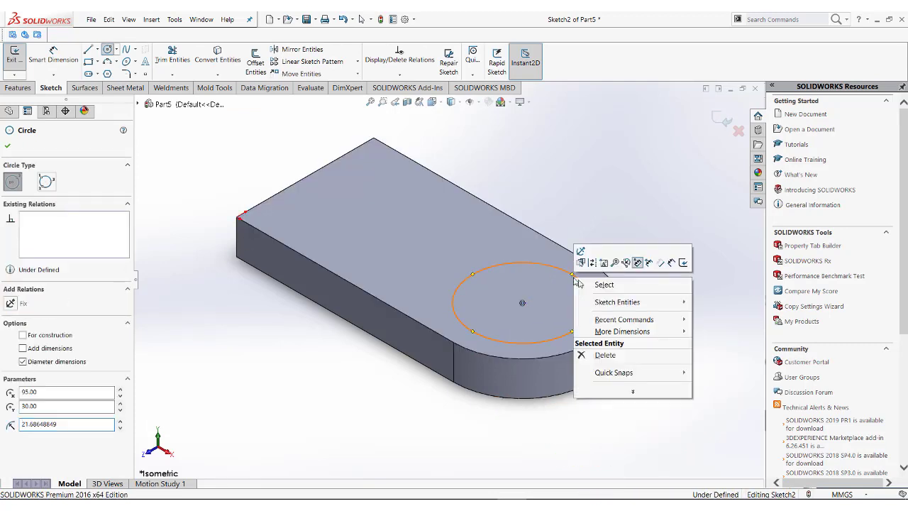
left_click(637, 263)
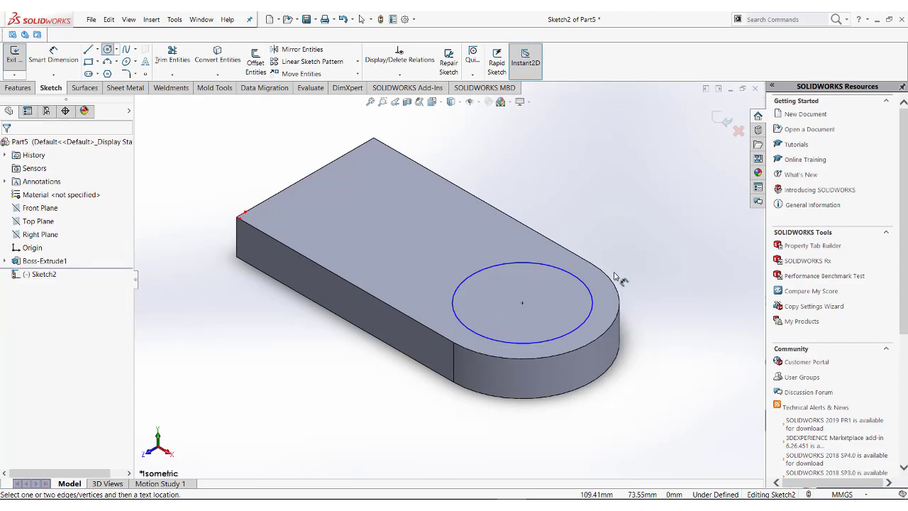
left_click(558, 271)
left_click(639, 238)
type("50")
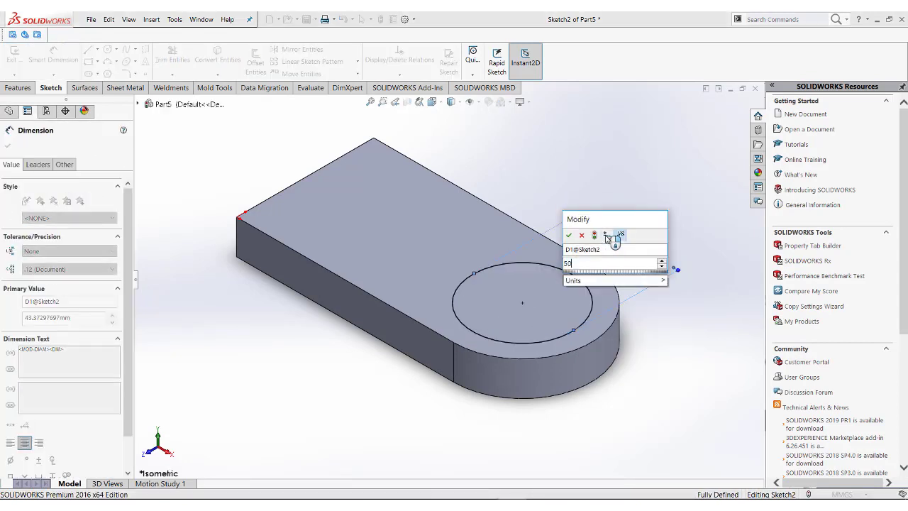
key("Return")
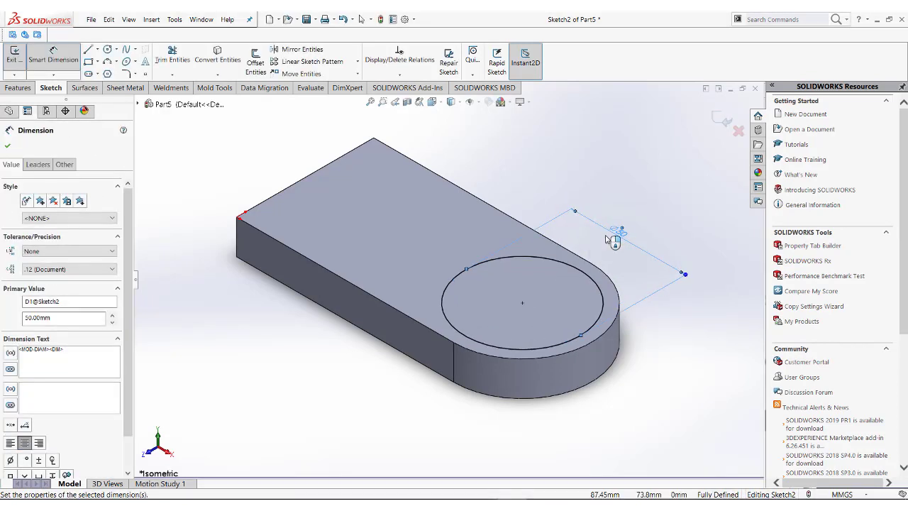
right_click(612, 173)
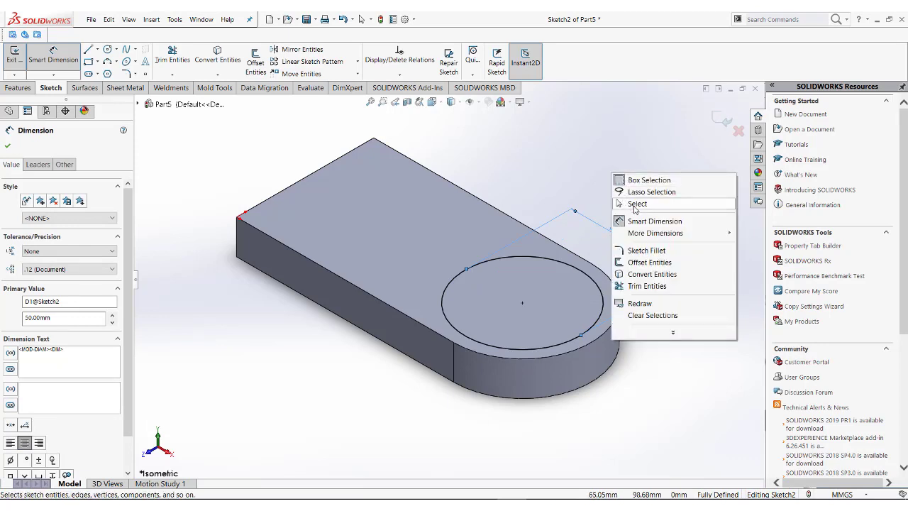
left_click(631, 205)
key("alt+Tab")
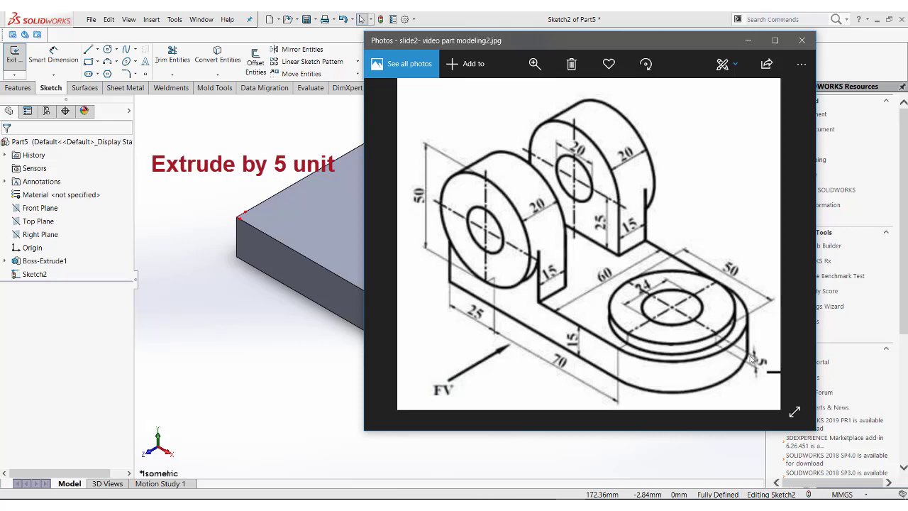
key("alt+Tab")
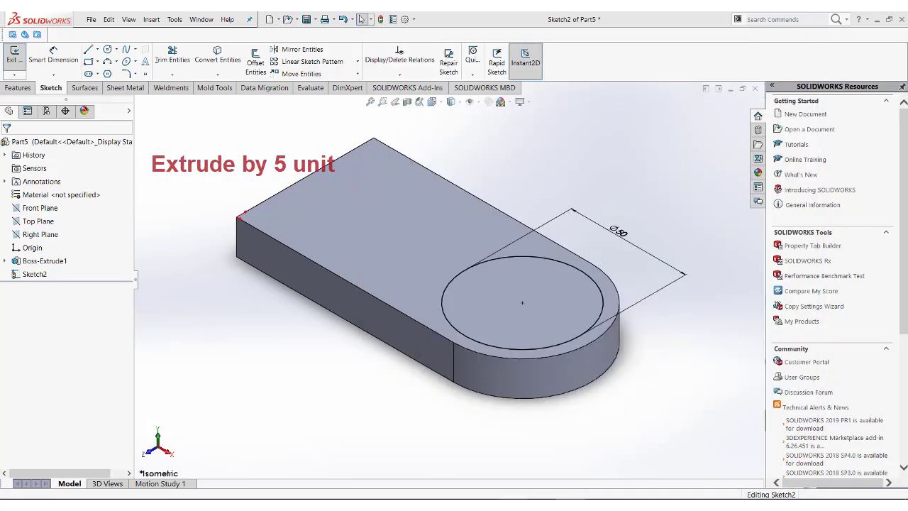
- Extrude the Ø50 circle 5 mm up into a round boss
left_click(15, 88)
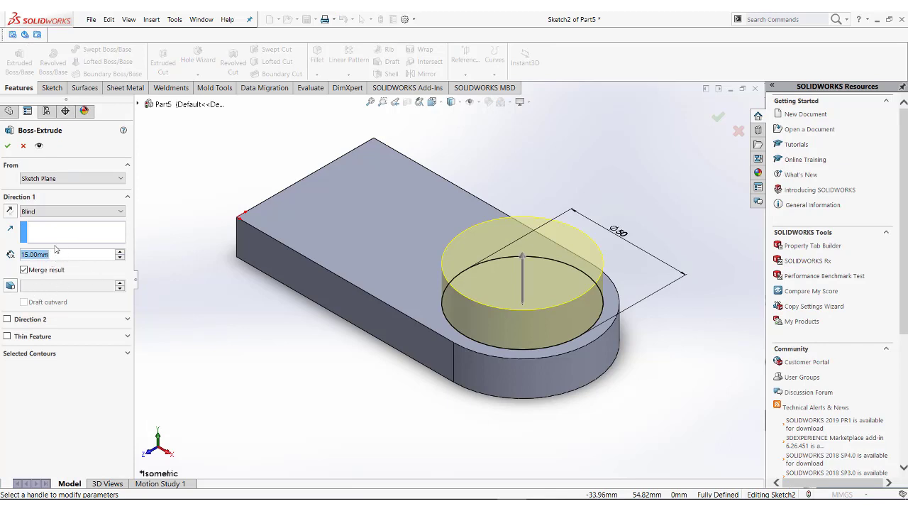
type("5")
key("Return")
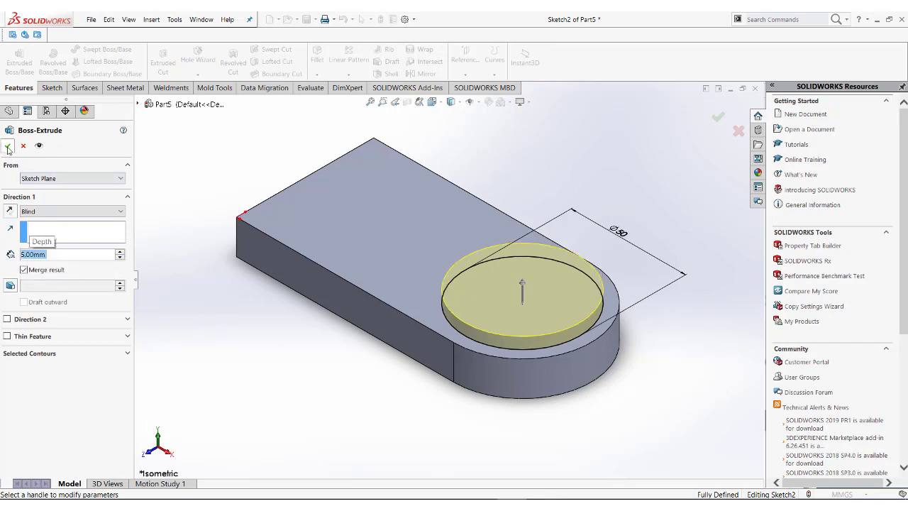
left_click(8, 147)
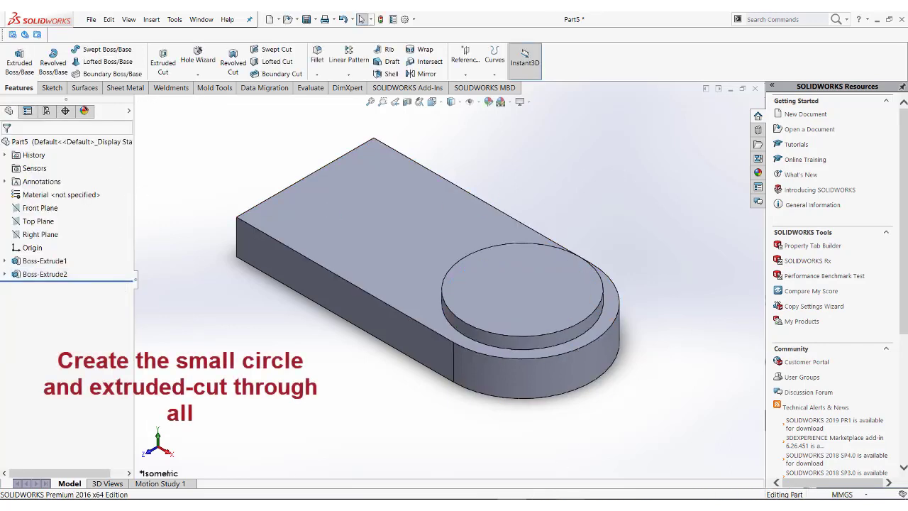
key("alt+Tab")
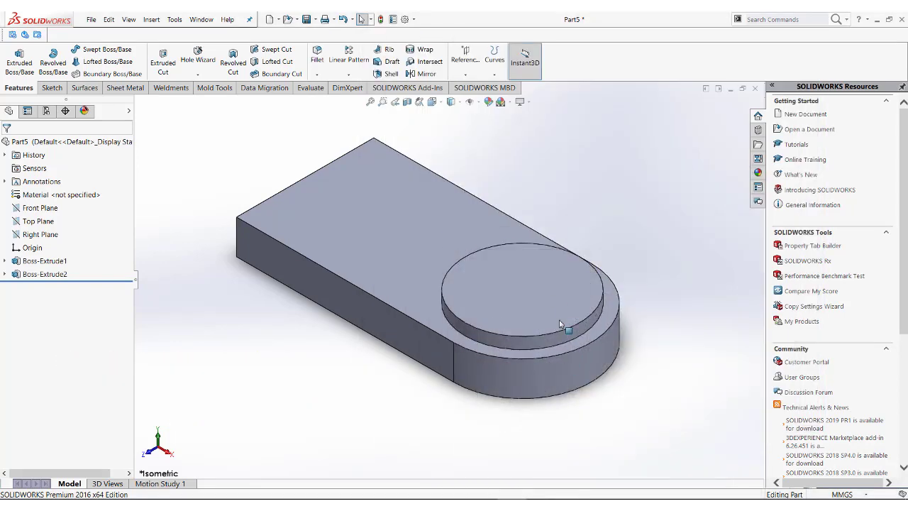
- Sketch a circle on the boss's top face, centred on the boss
left_click(558, 287)
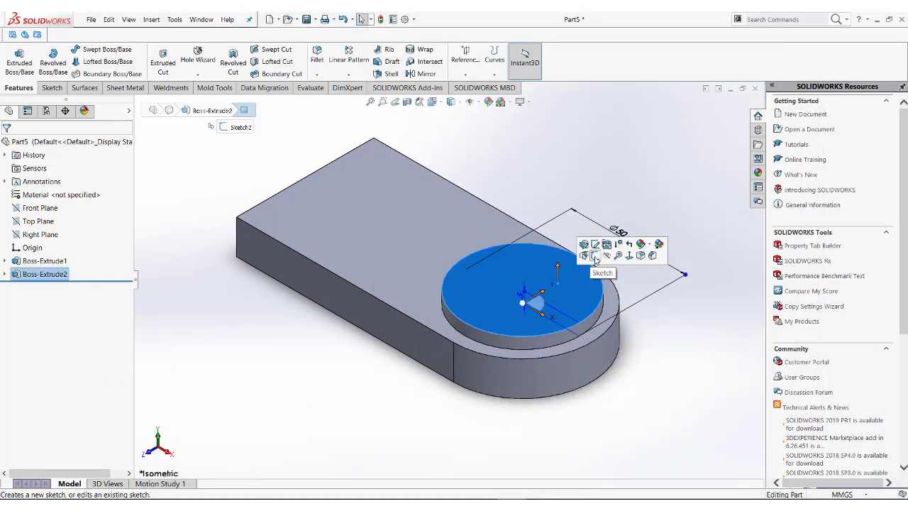
left_click(596, 260)
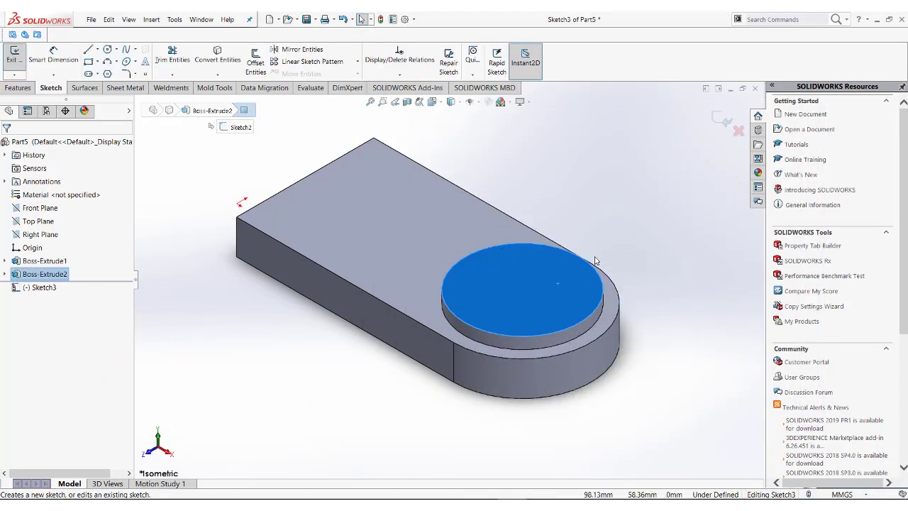
left_click(107, 53)
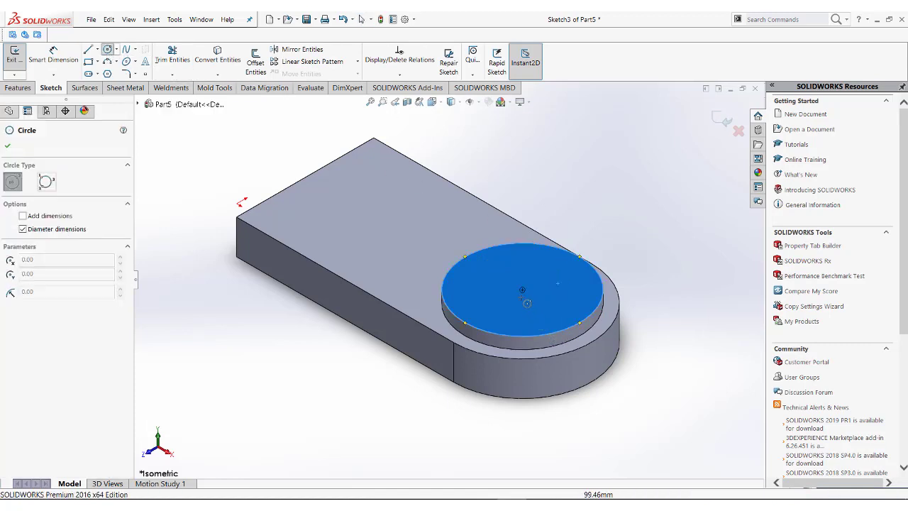
left_click(522, 291)
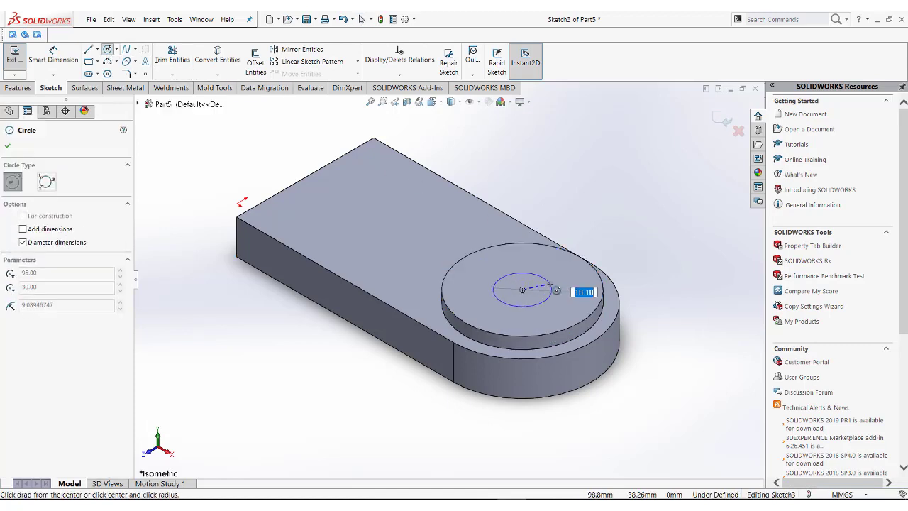
key("alt+Tab")
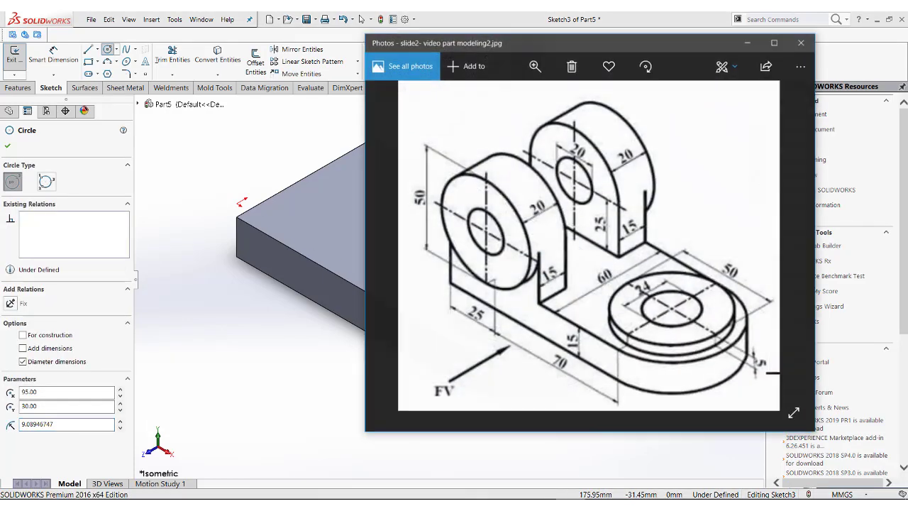
key("alt+Tab")
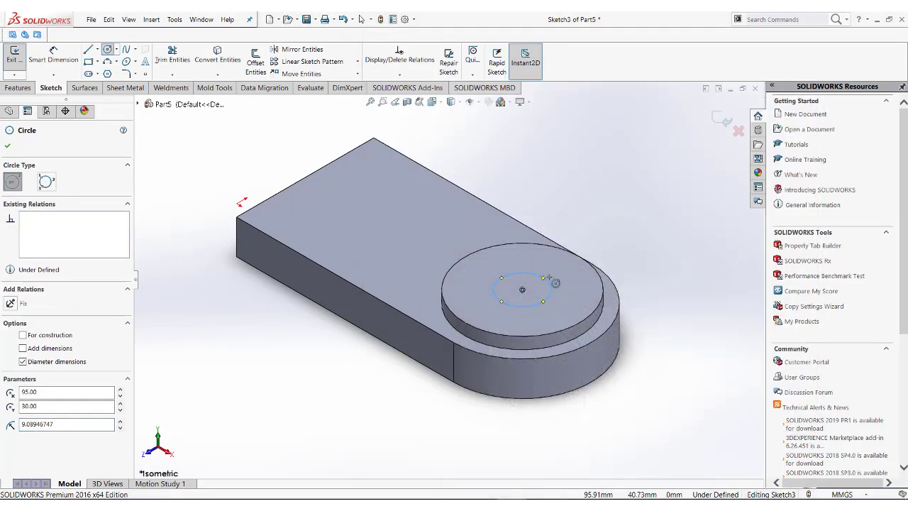
right_click(554, 288)
- Dimension the small circle to a 24 mm diameter
left_click(642, 268)
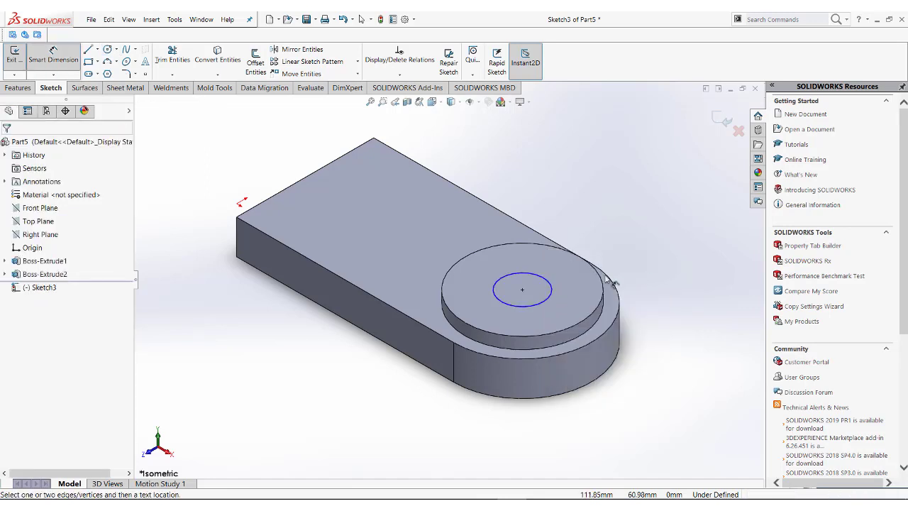
left_click(554, 278)
left_click(618, 227)
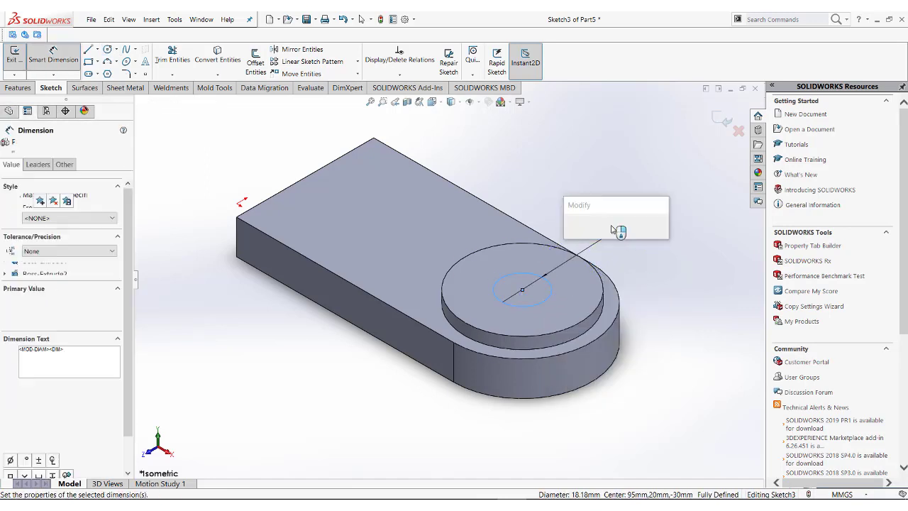
type("24")
key("Return")
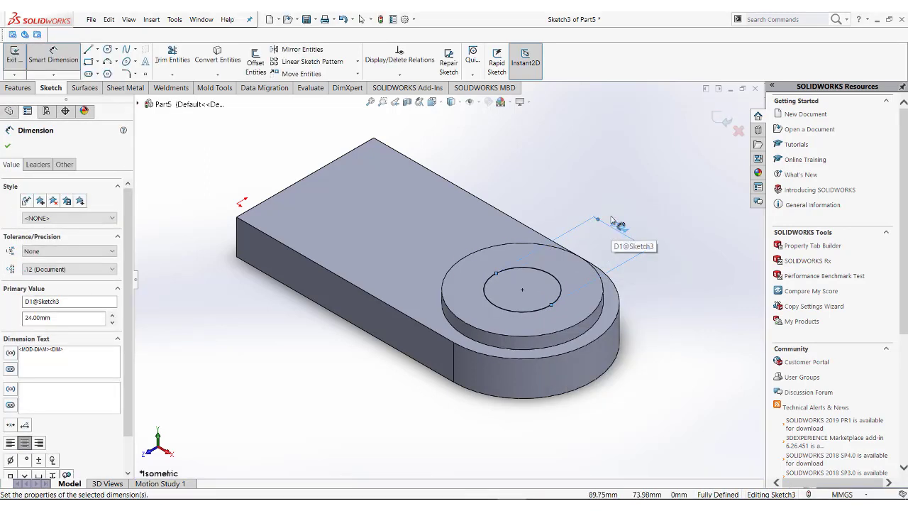
right_click(566, 163)
left_click(571, 178)
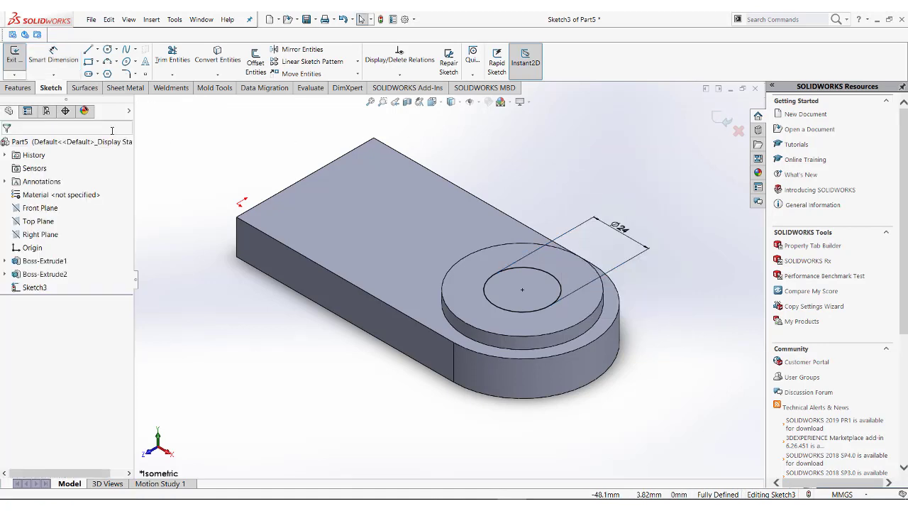
left_click(18, 88)
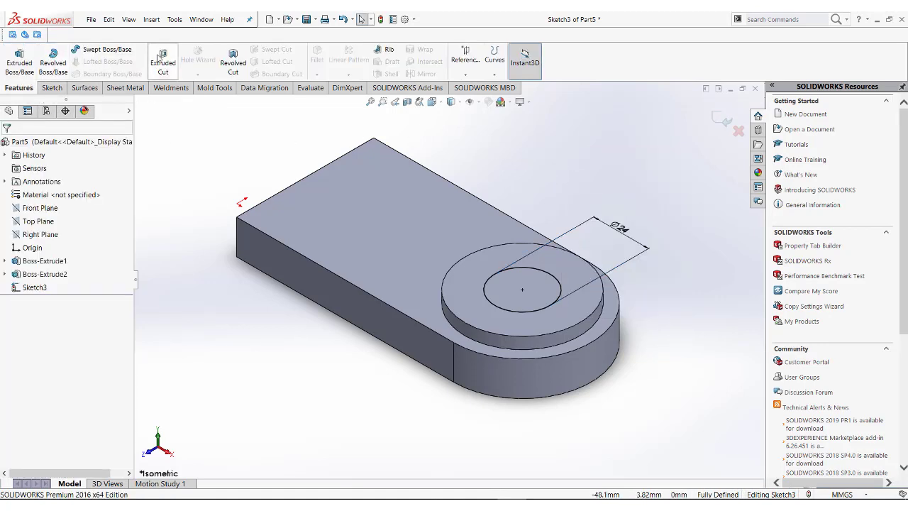
- Cut the Ø24 circle Through All to bore a hole through the boss and plate
left_click(162, 59)
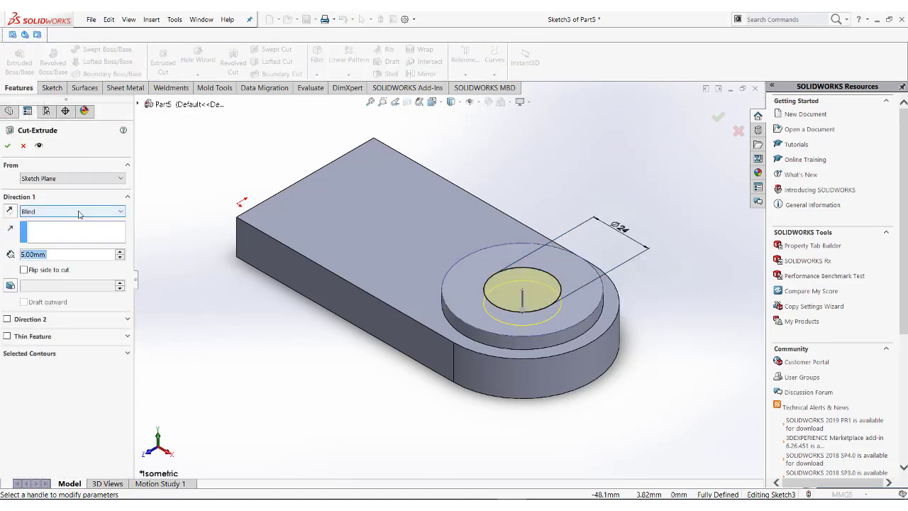
left_click(64, 212)
left_click(44, 231)
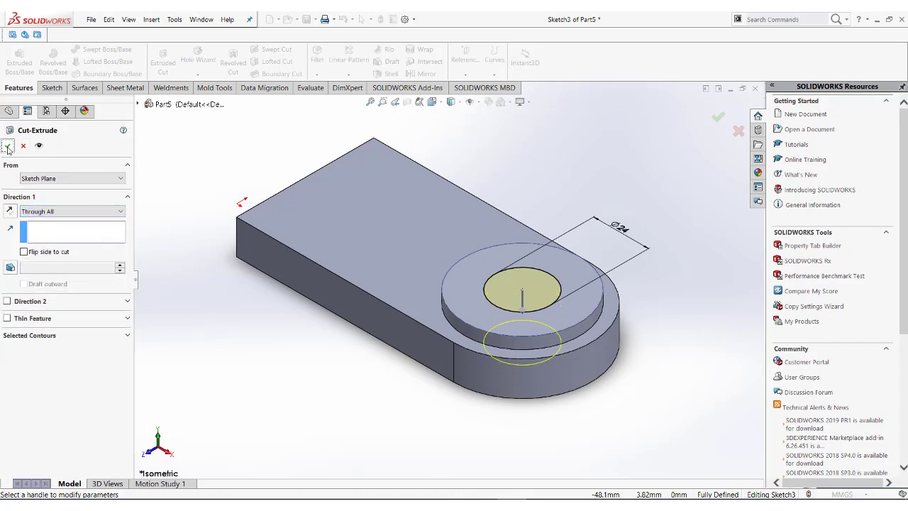
left_click(7, 146)
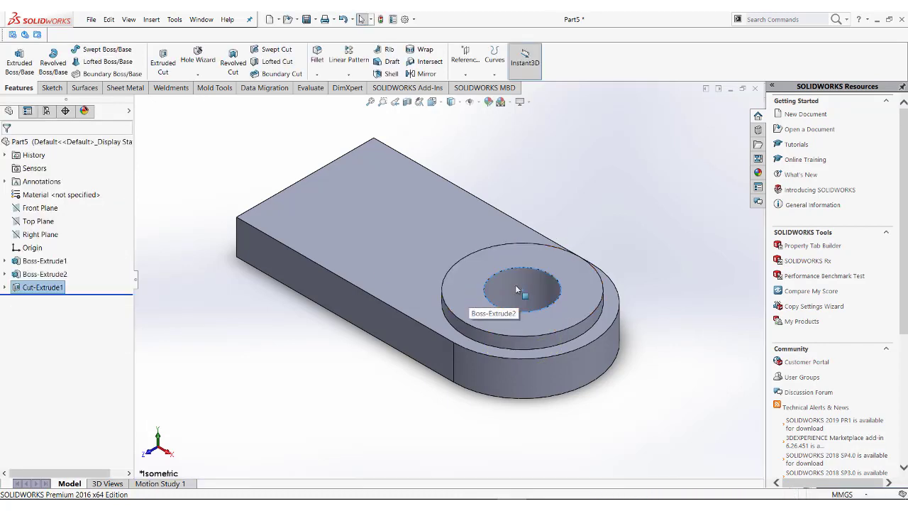
mouse_move(521, 263)
middle_mouse_down()
mouse_move(529, 267)
mouse_move(516, 262)
middle_mouse_up()
key("space")
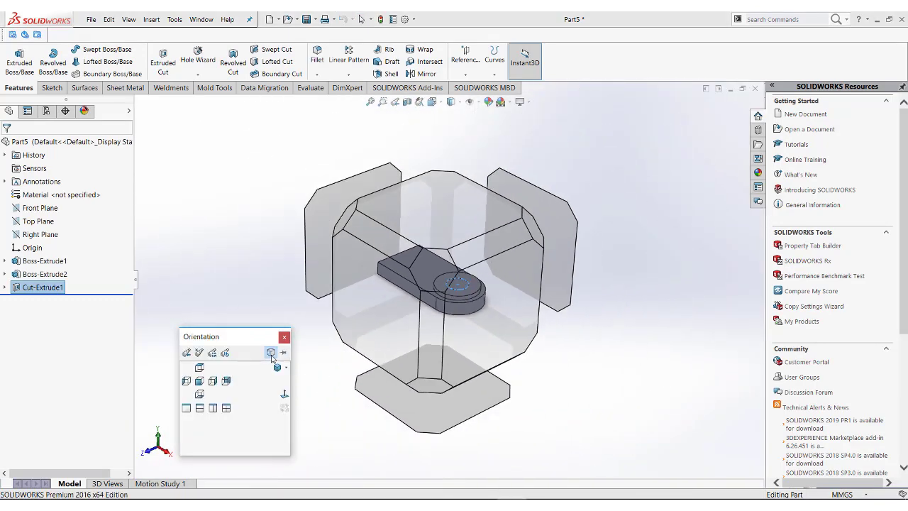
left_click(280, 368)
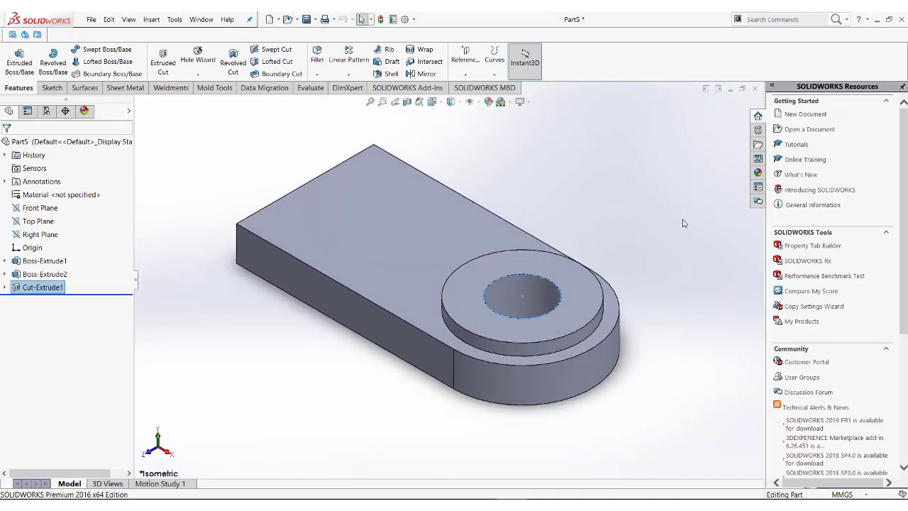
- Start a sketch on the plate's front face, view it head-on, and draw a rectangle on the left end
left_click(264, 258)
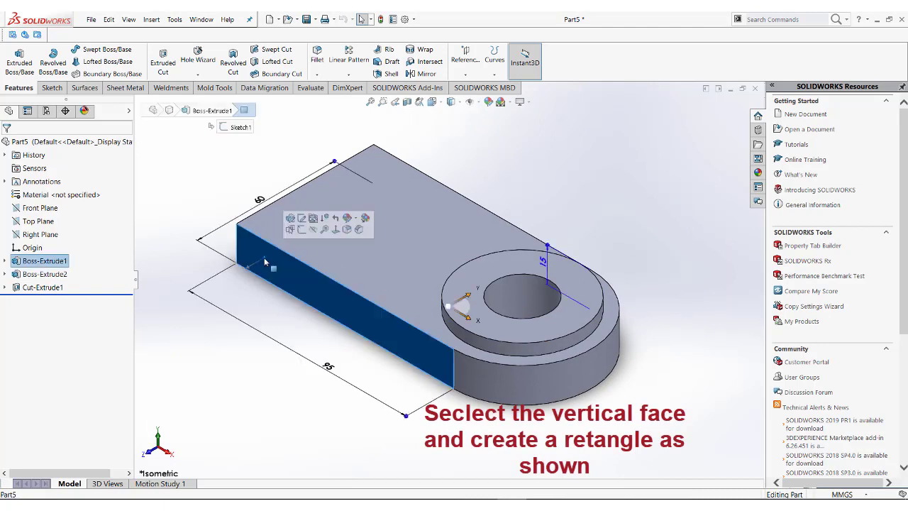
left_click(299, 229)
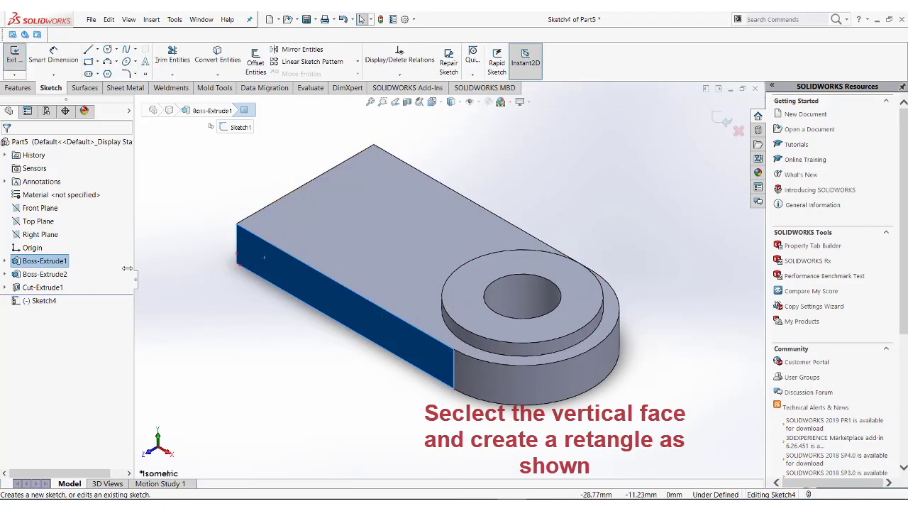
left_click(41, 301)
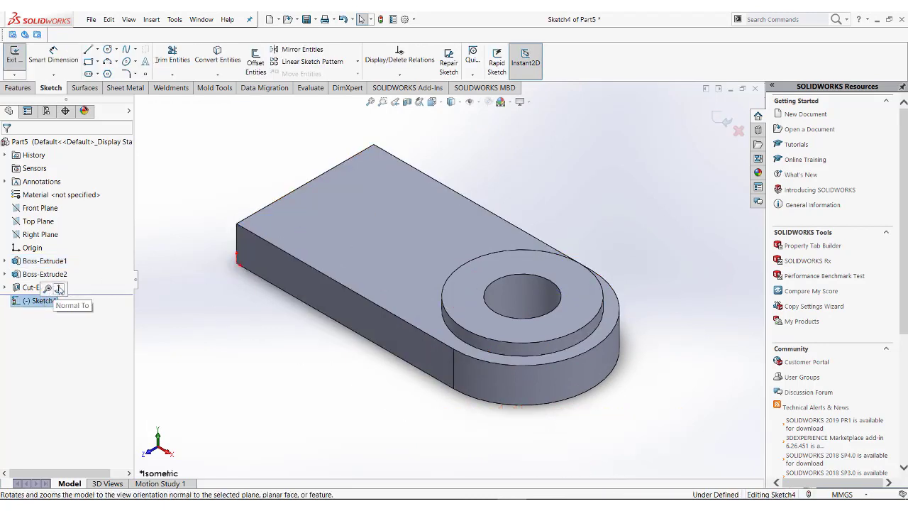
left_click(60, 289)
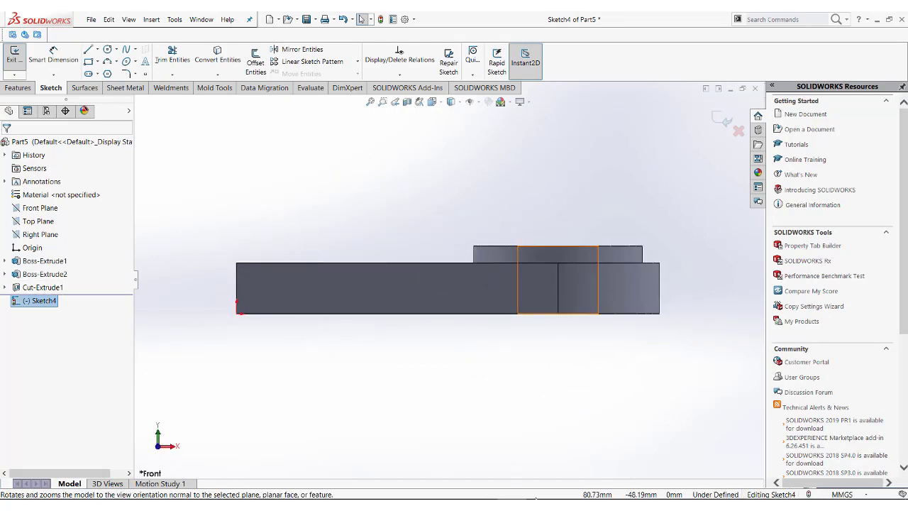
key("alt+Tab")
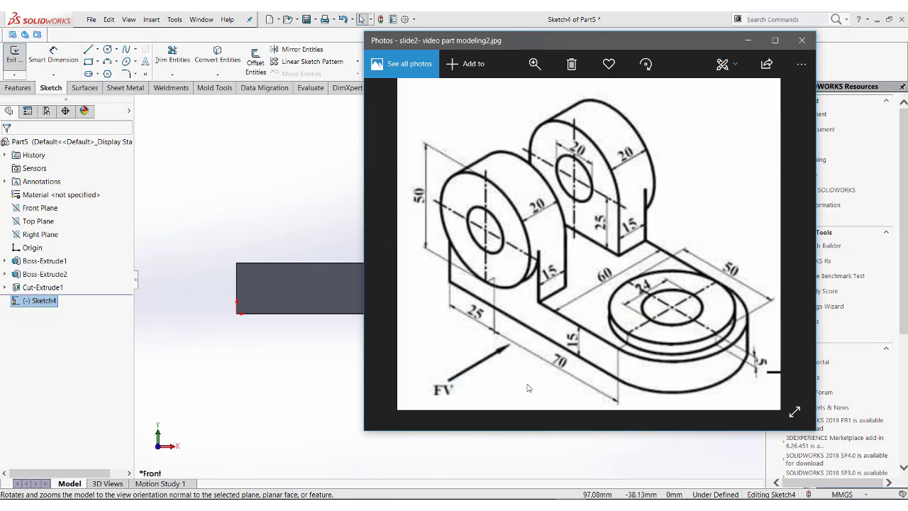
key("alt+Tab")
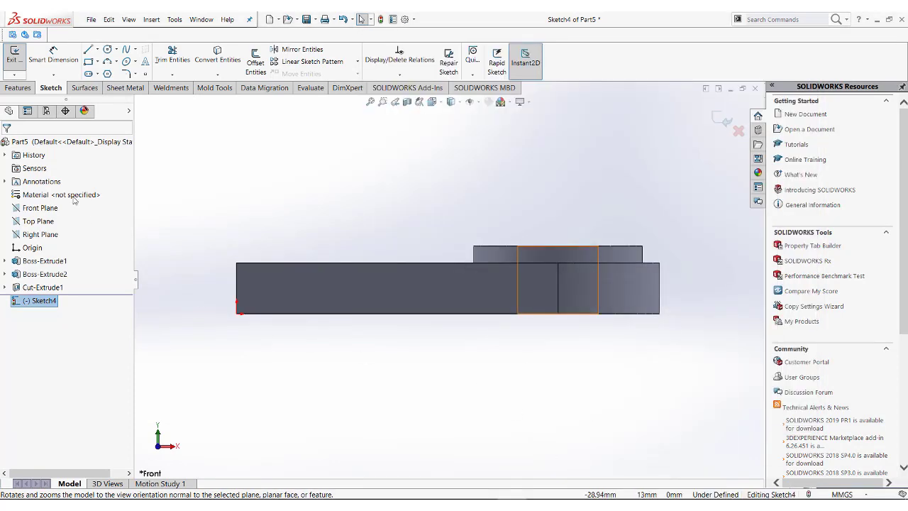
left_click(88, 62)
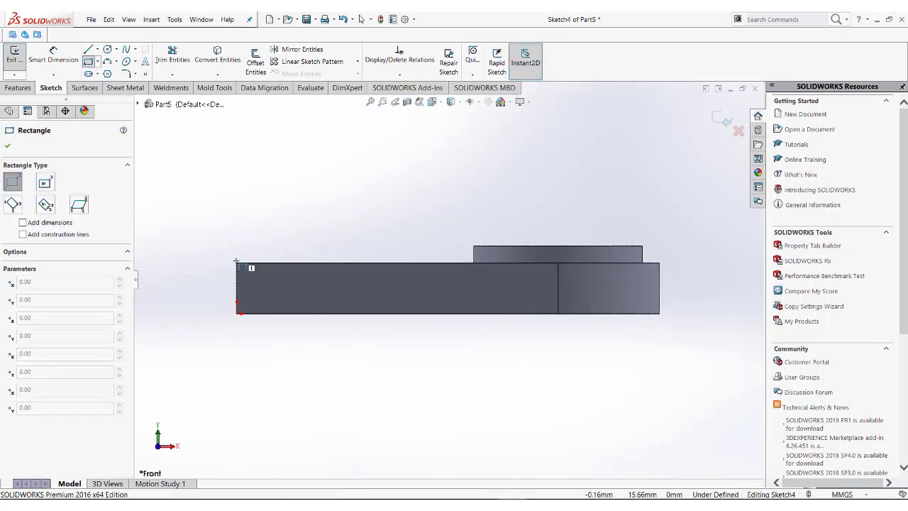
left_click_drag(237, 262, 415, 151)
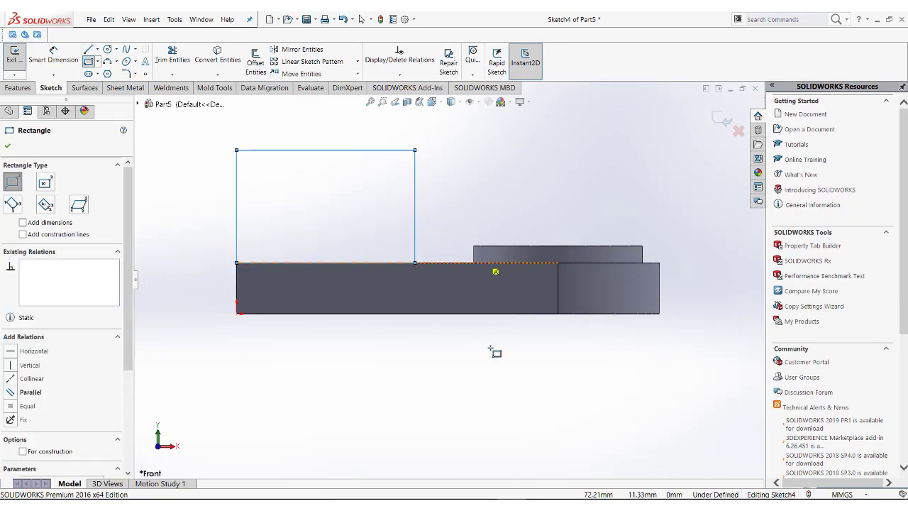
key("alt+Tab")
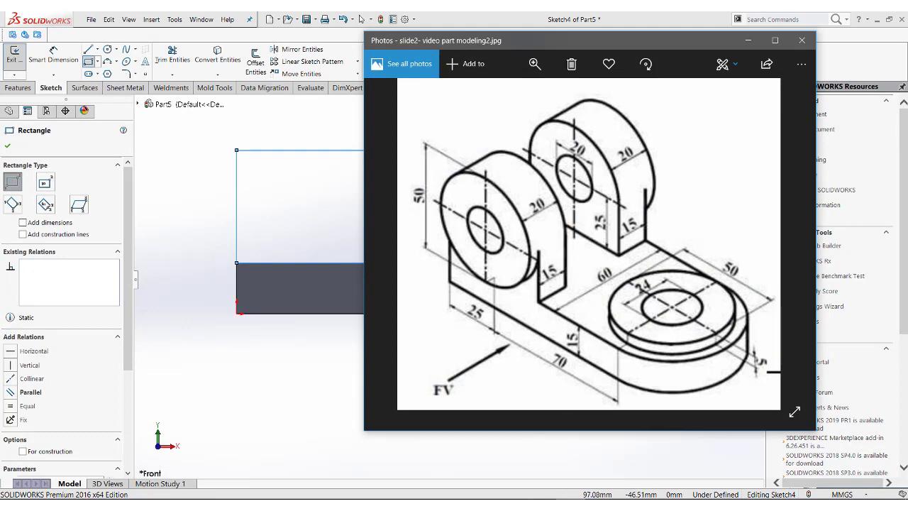
key("alt+Tab")
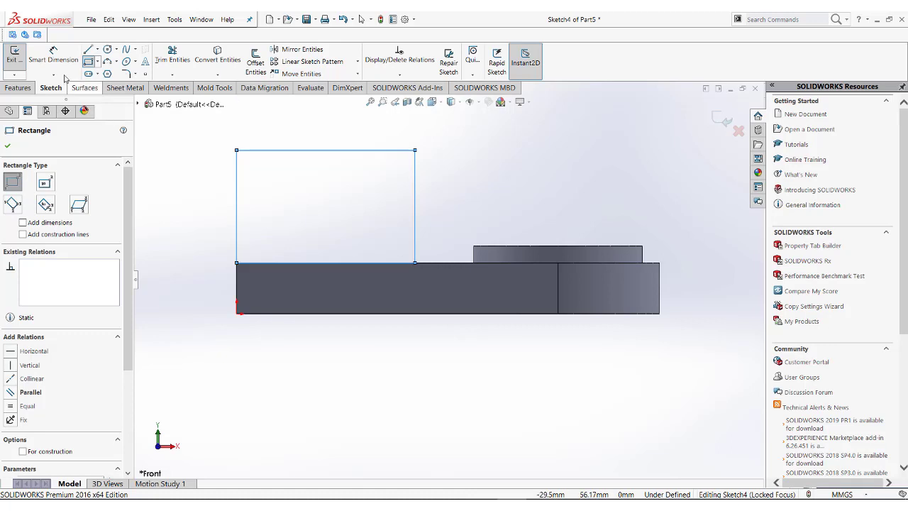
- Dimension the rectangle 50 wide and 25 tall
left_click(53, 57)
left_click(362, 150)
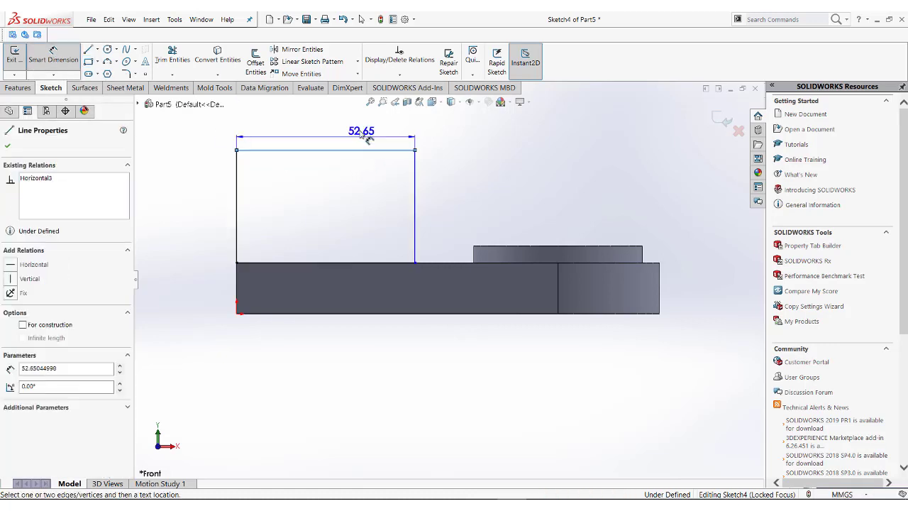
left_click(355, 126)
type("50")
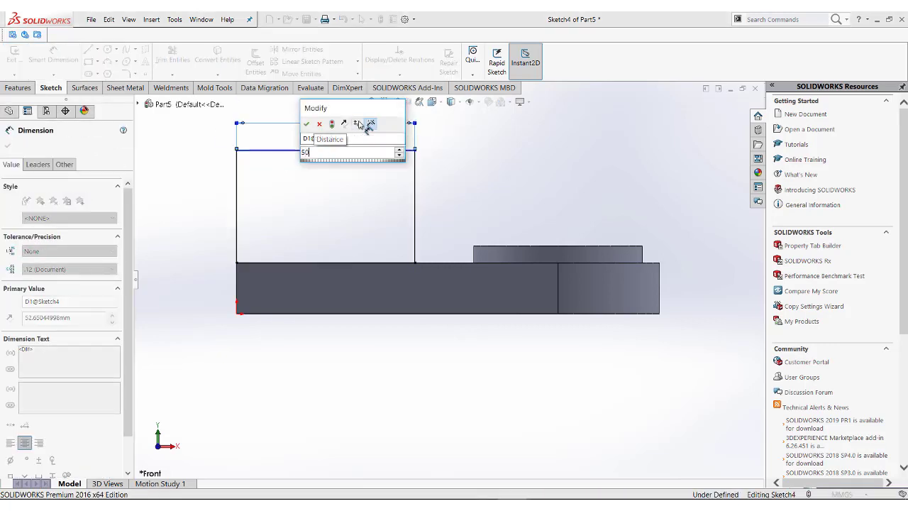
key("Return")
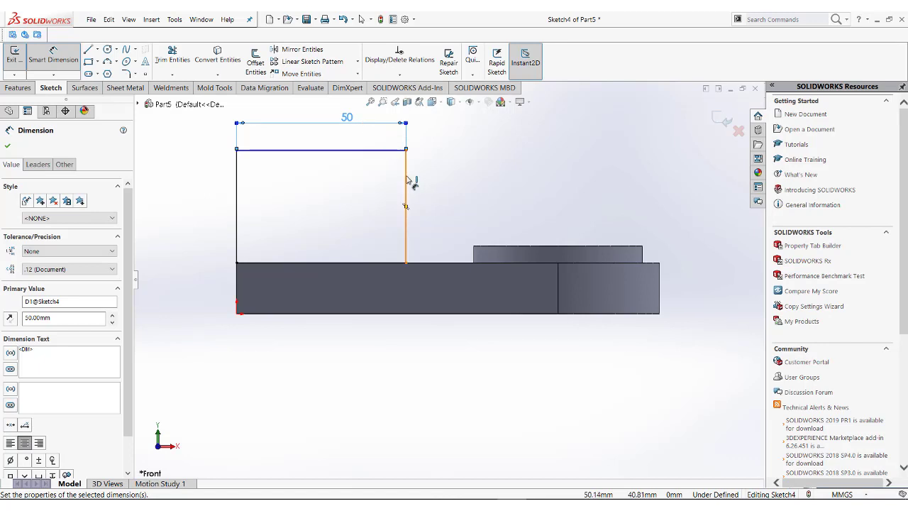
left_click(406, 181)
left_click(440, 200)
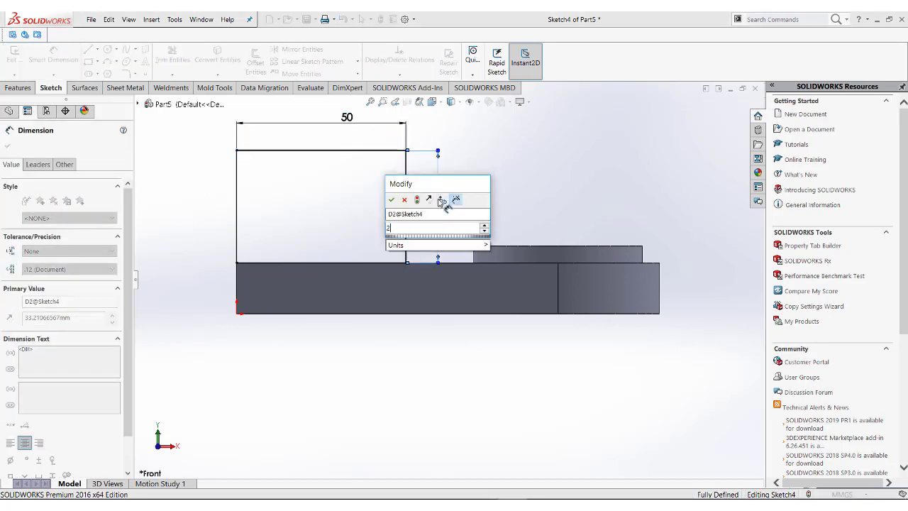
type("25")
key("Return")
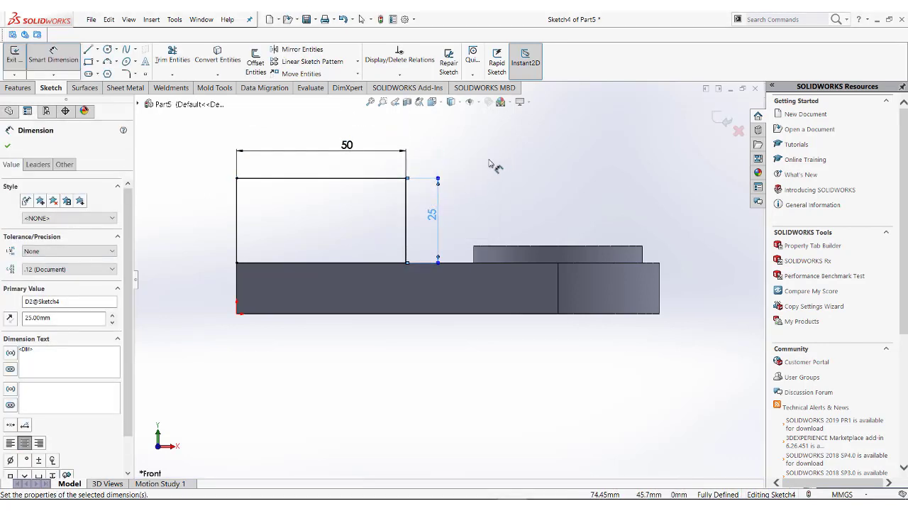
right_click(489, 161)
left_click(516, 190)
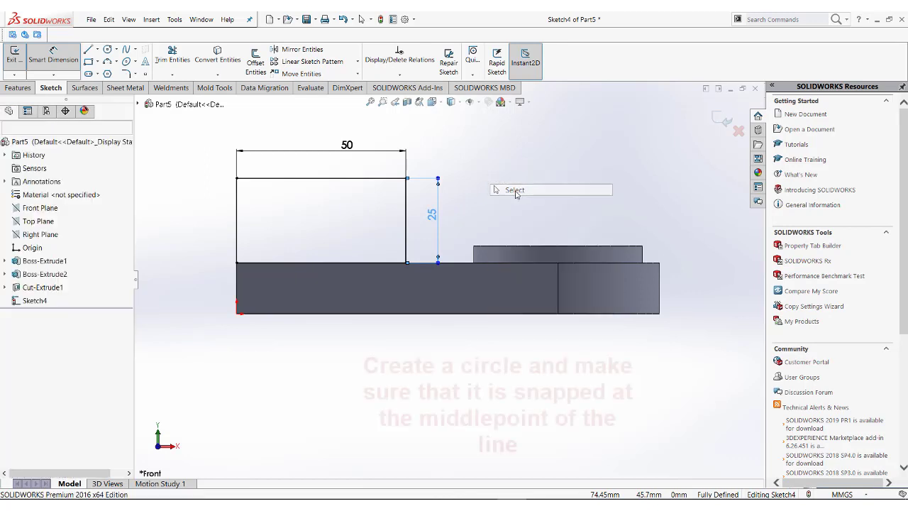
- Draw a circle on the rectangle's top-edge midpoint and trim it to a semicircular arched top
left_click(108, 49)
left_click(322, 178)
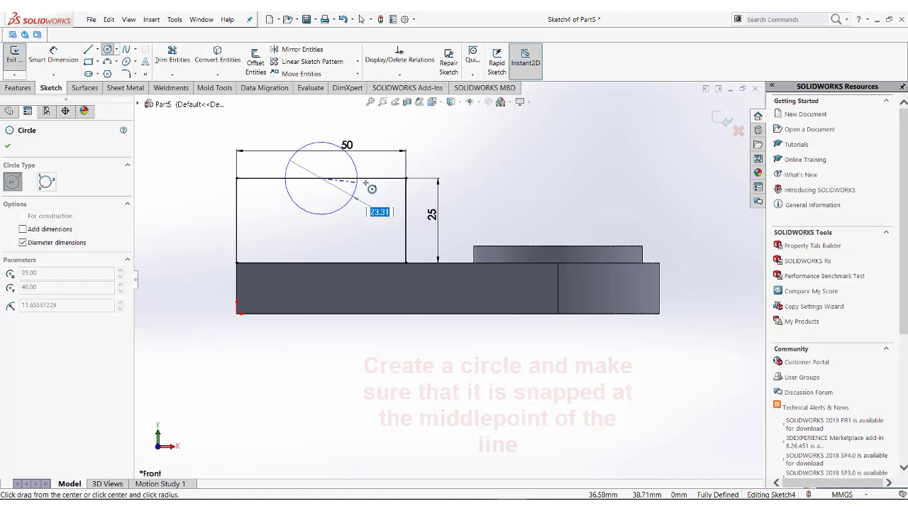
left_click(407, 178)
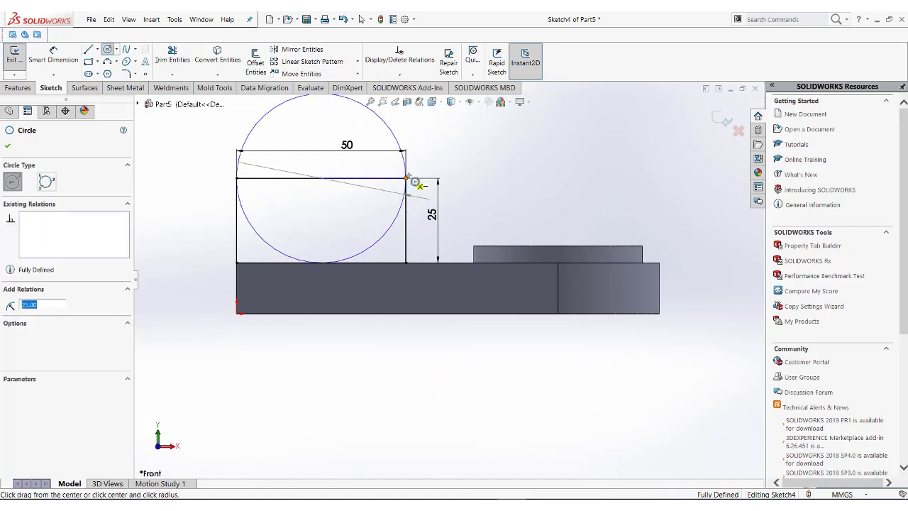
right_click(441, 161)
left_click(469, 164)
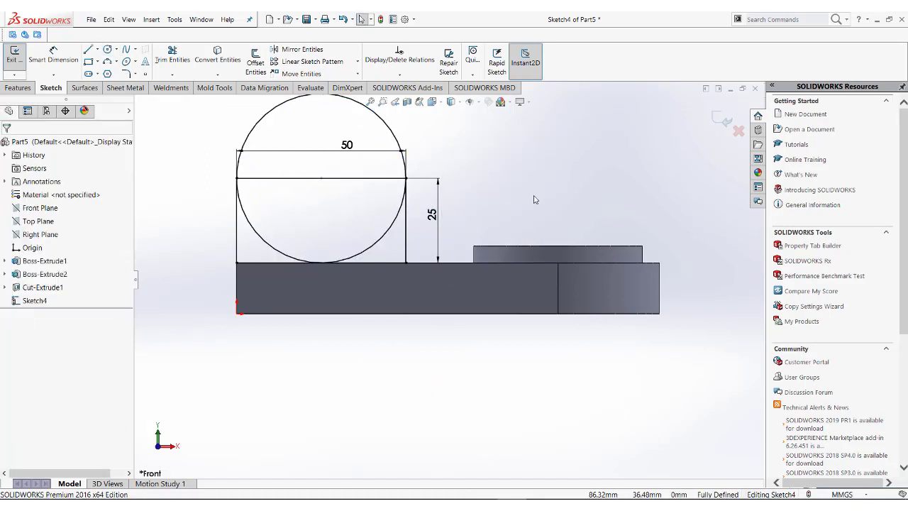
middle_click_drag(395, 198, 431, 258, "ctrl")
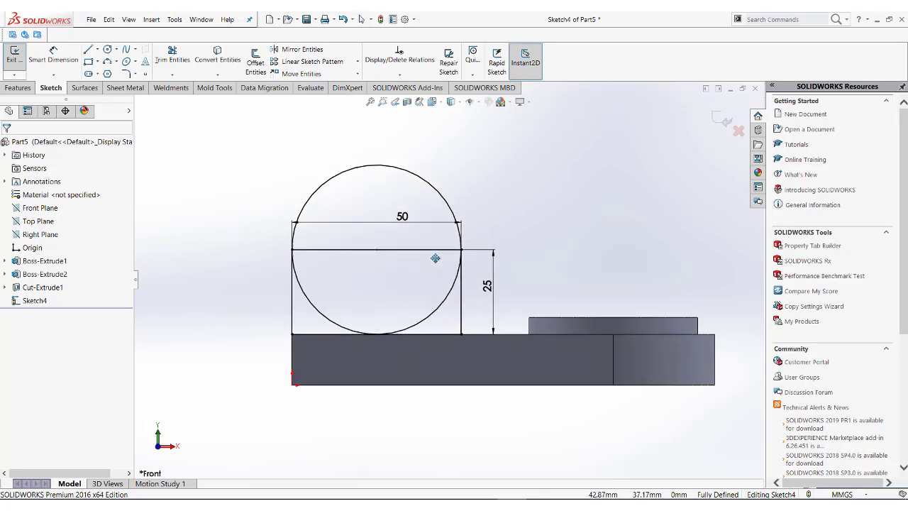
left_click(173, 55)
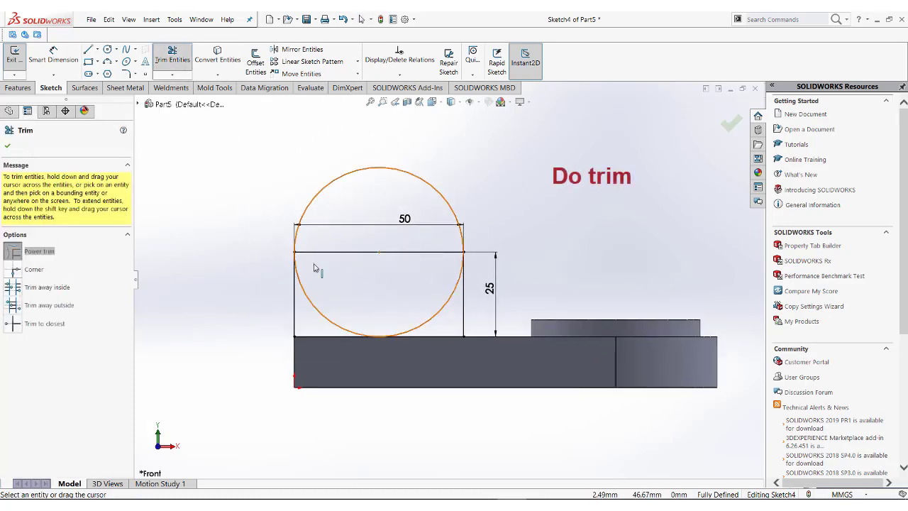
left_click_drag(354, 244, 436, 320)
left_click_drag(349, 294, 327, 324)
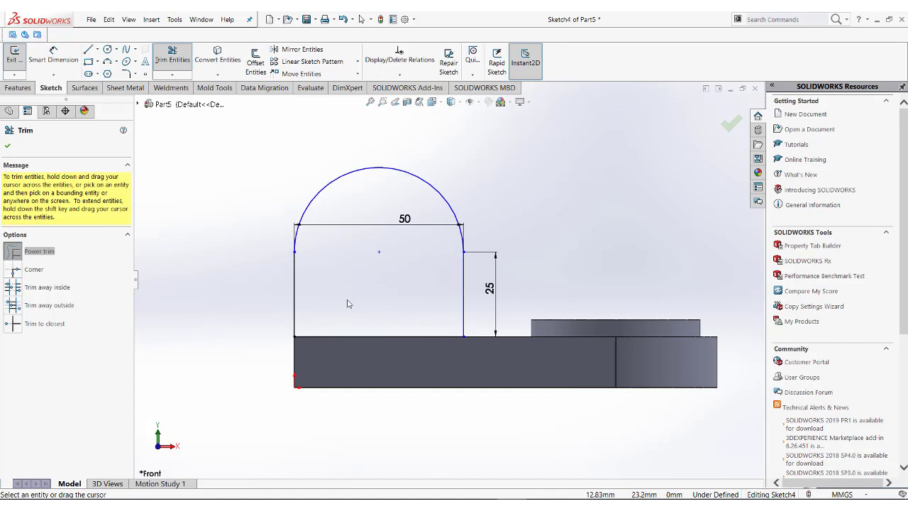
right_click(497, 166)
left_click(535, 201)
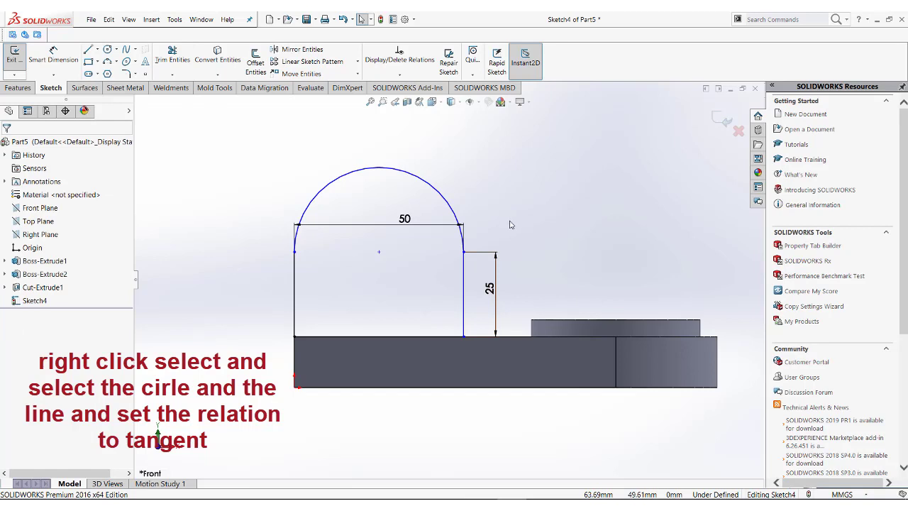
- Make the top arc tangent to both vertical sides of the upright
left_click(459, 243)
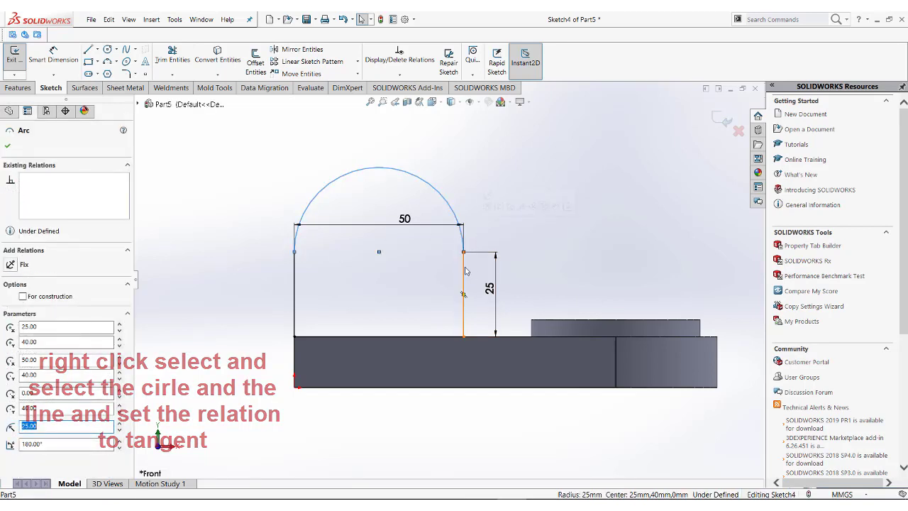
left_click(463, 271, "ctrl")
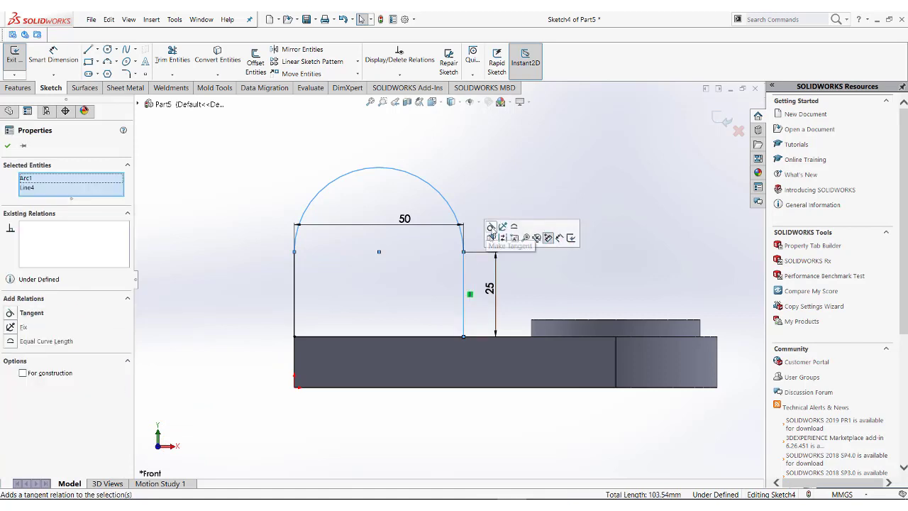
left_click(491, 233)
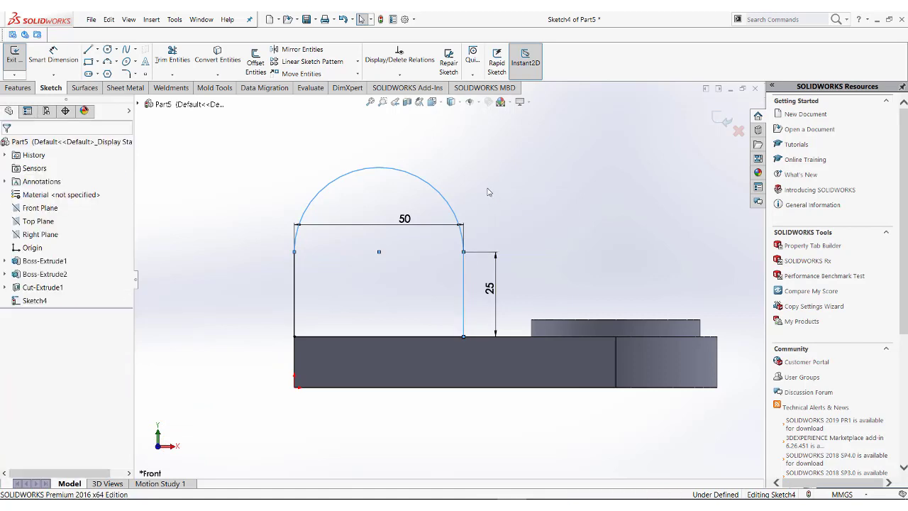
left_click(299, 236)
left_click(295, 284)
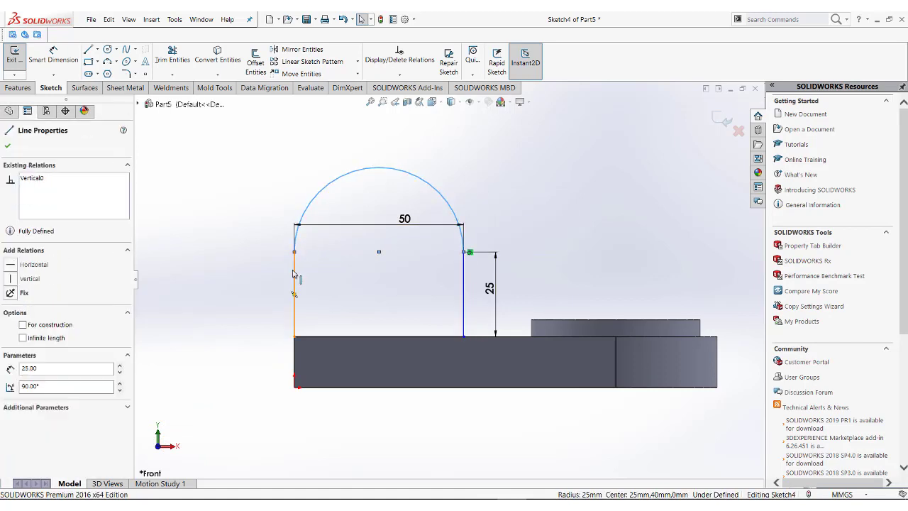
left_click(297, 235, "ctrl")
left_click(319, 231)
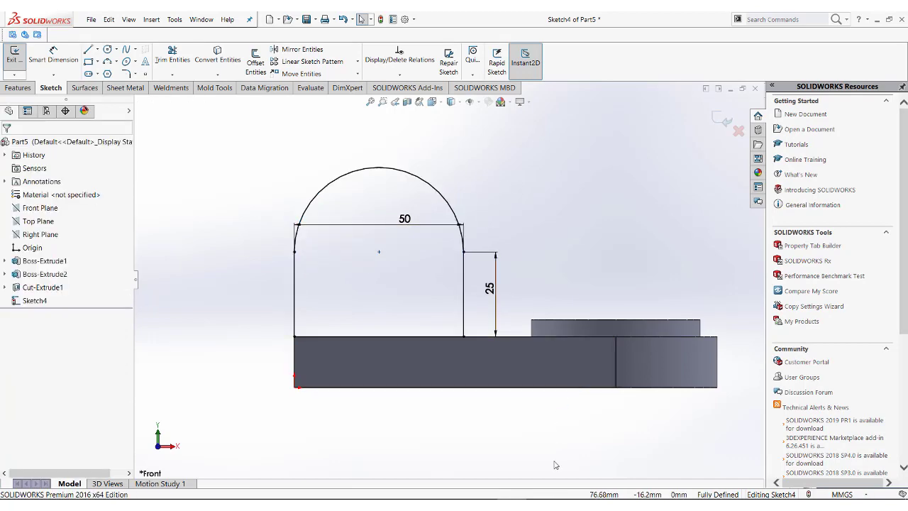
- Preview a reversed-direction 15 mm Blind boss extrusion of Sketch4's arched profile
key("alt+Tab")
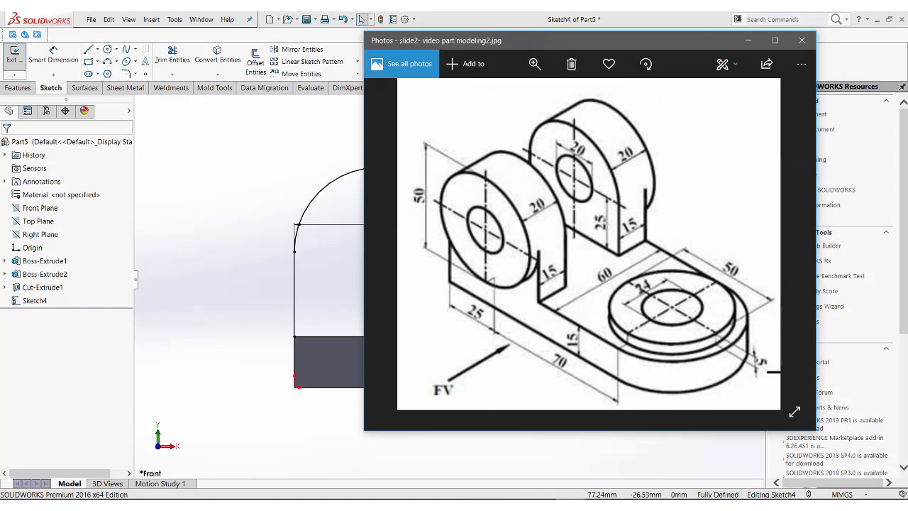
key("alt+Tab")
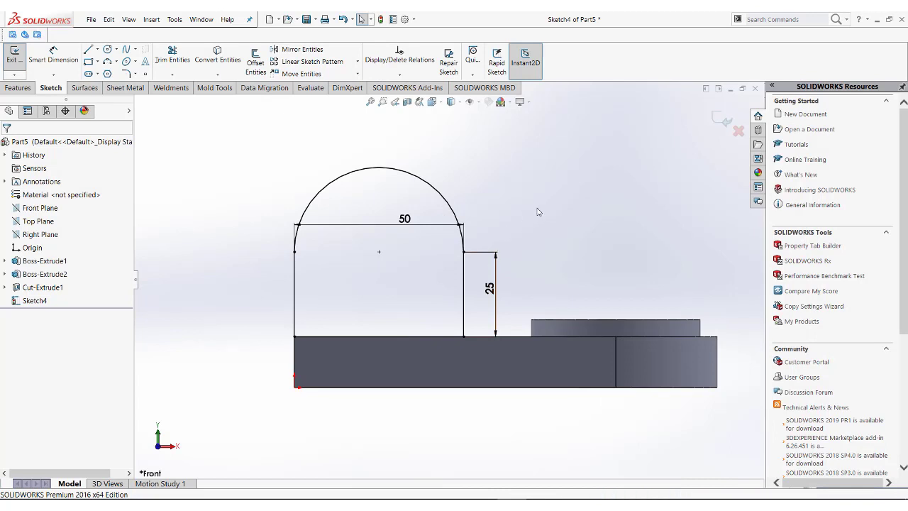
mouse_move(504, 240)
middle_mouse_down()
mouse_move(494, 255)
mouse_move(433, 259)
middle_mouse_up()
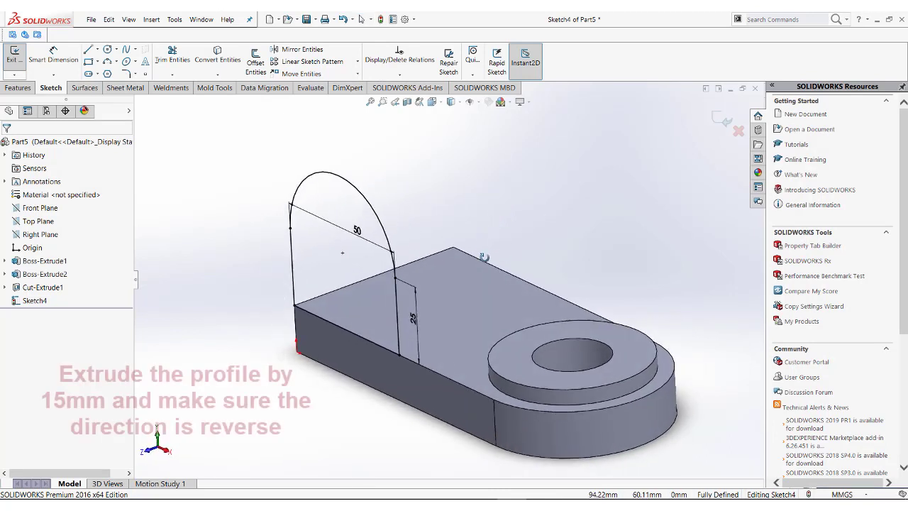
left_click(15, 88)
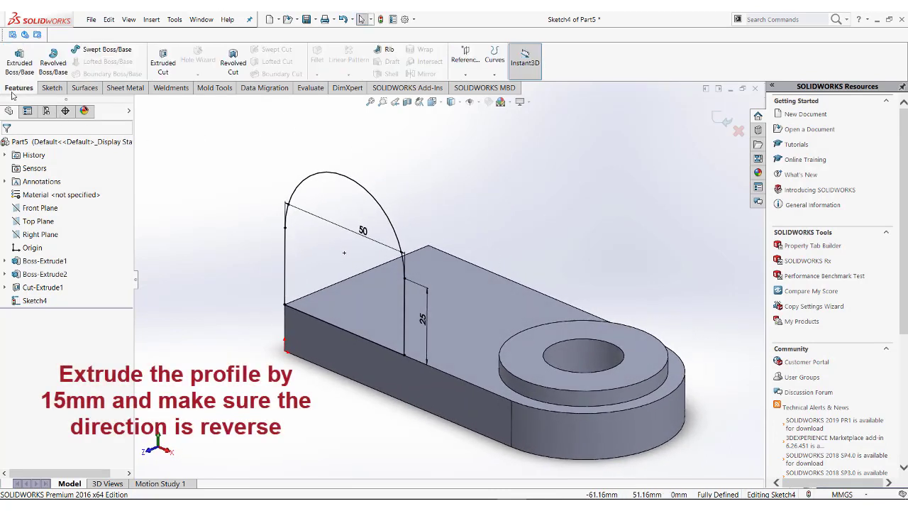
left_click(19, 63)
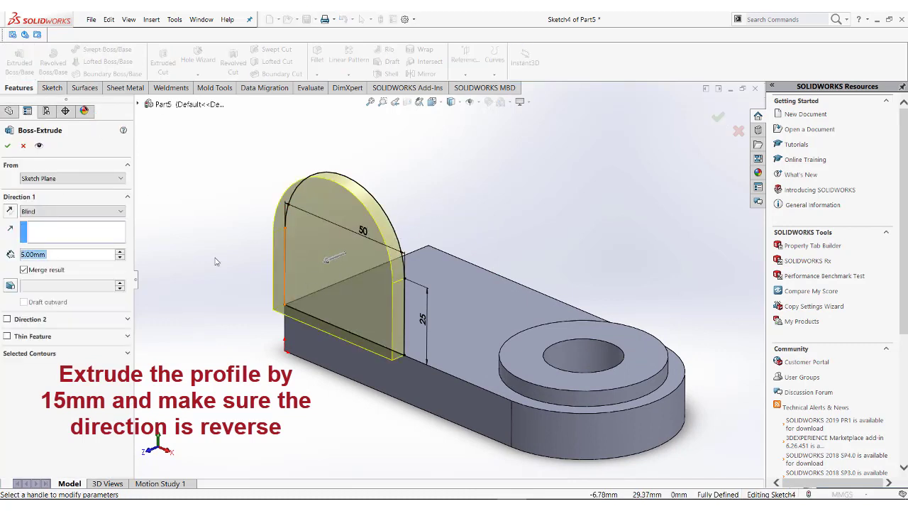
left_click(10, 211)
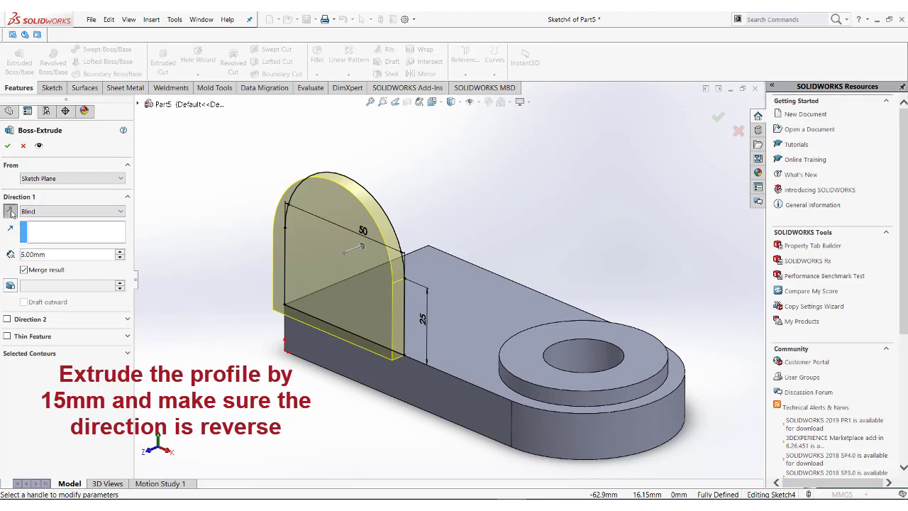
key("alt+Tab")
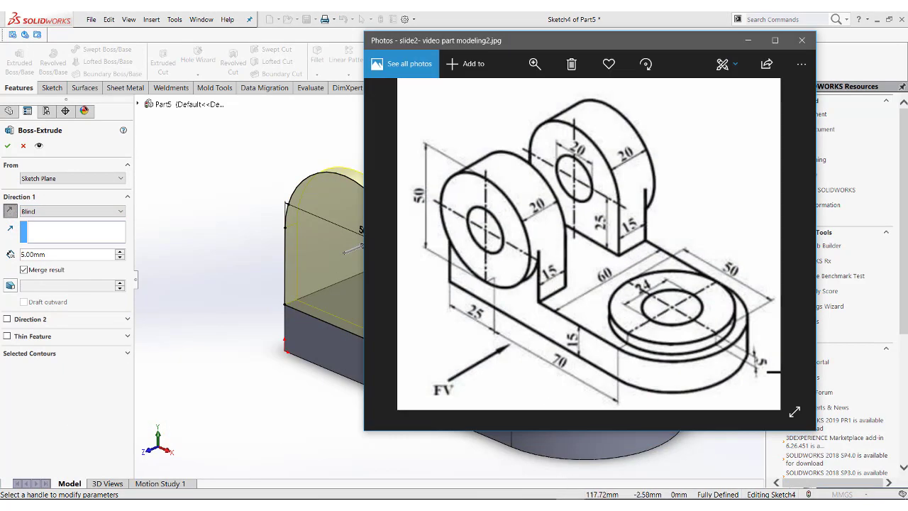
key("alt+Tab")
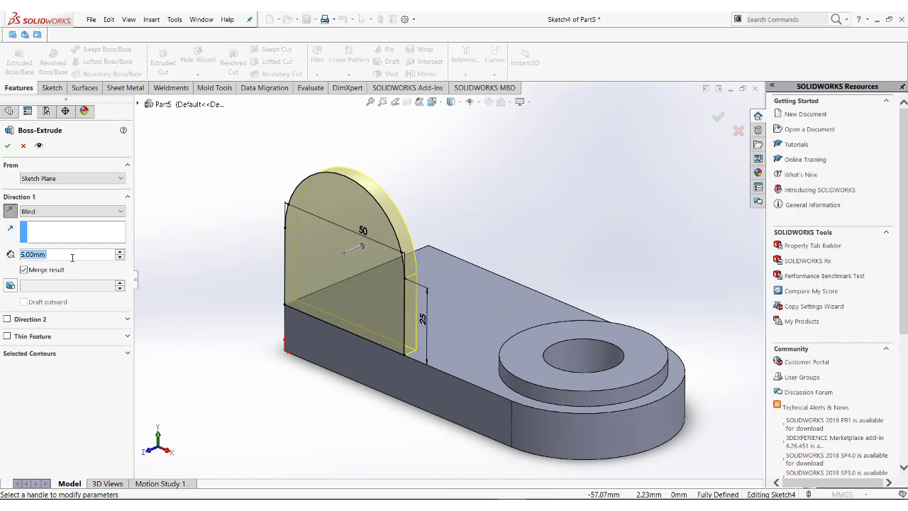
type("15")
key("Return")
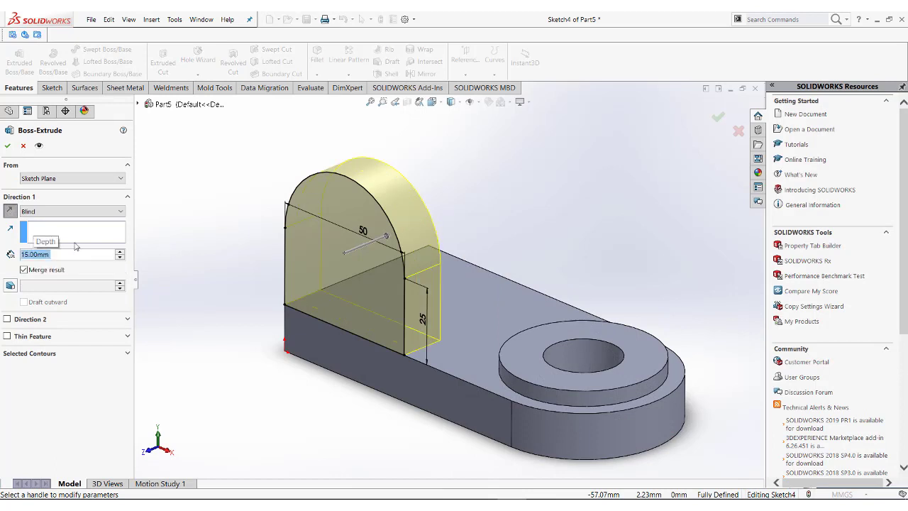
- Accept the 15 mm arched upright as Boss-Extrude3 and compare it with the reference drawing
left_click(8, 147)
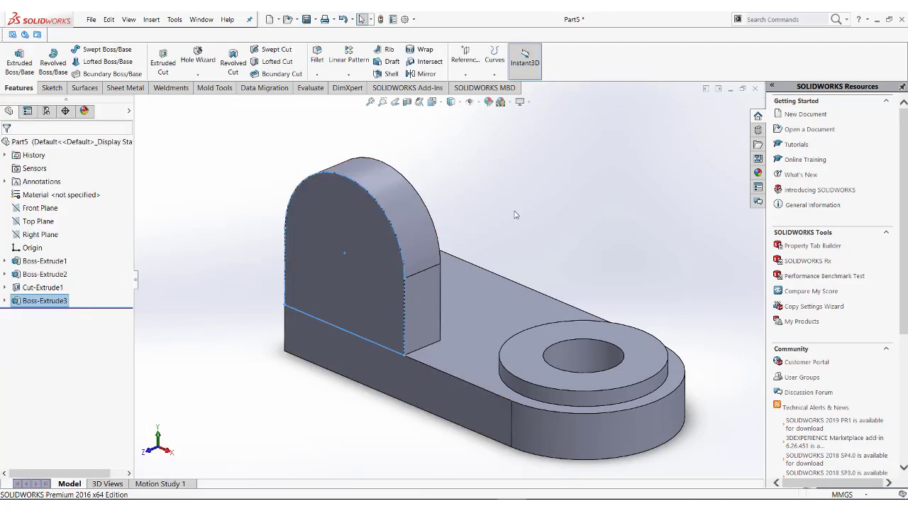
left_click(526, 210)
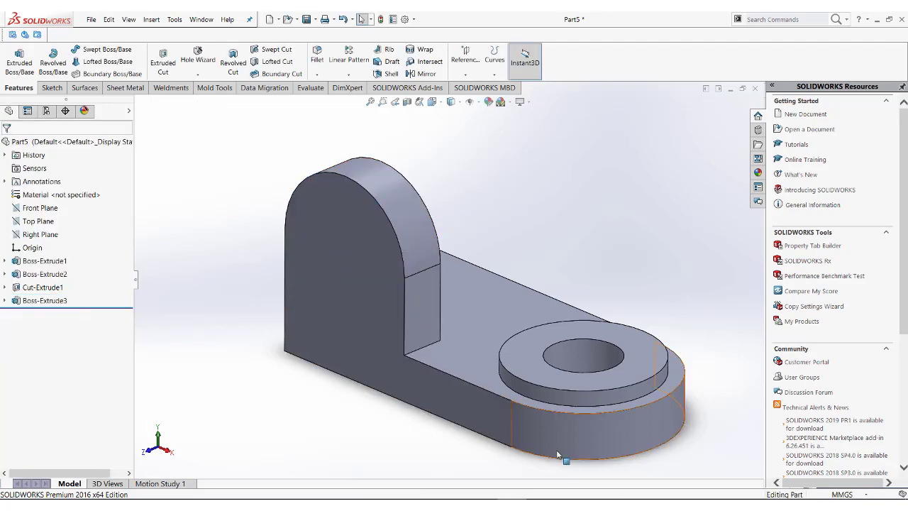
left_click(561, 505)
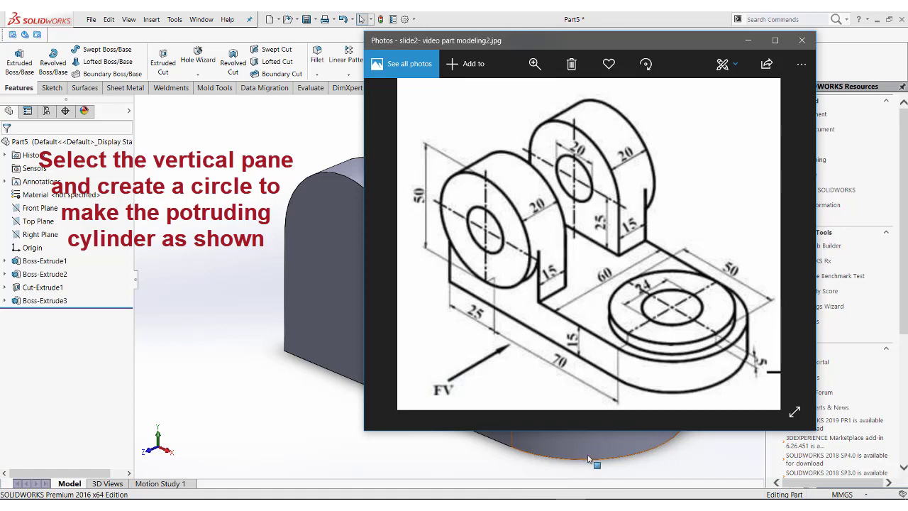
left_click(801, 40)
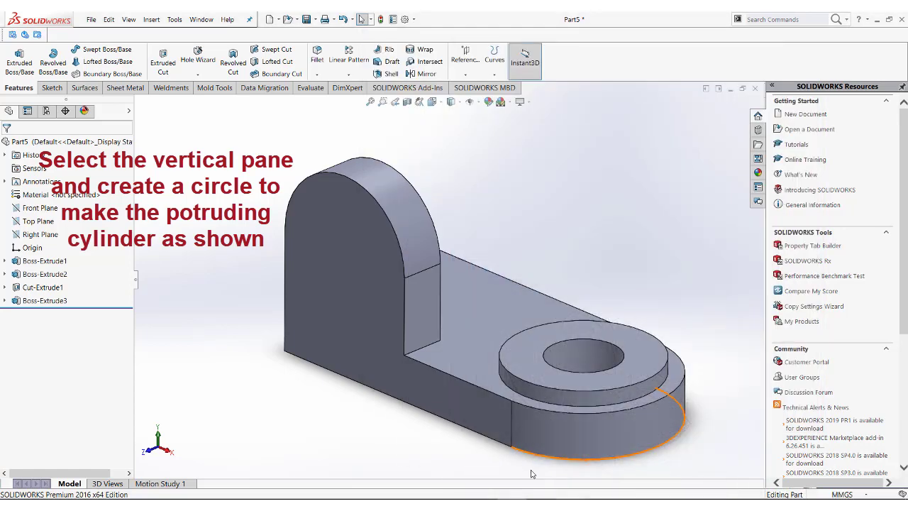
- Sketch a circle on the upright's front face from the arc centre to the arc edge
left_click(354, 210)
left_click(395, 183)
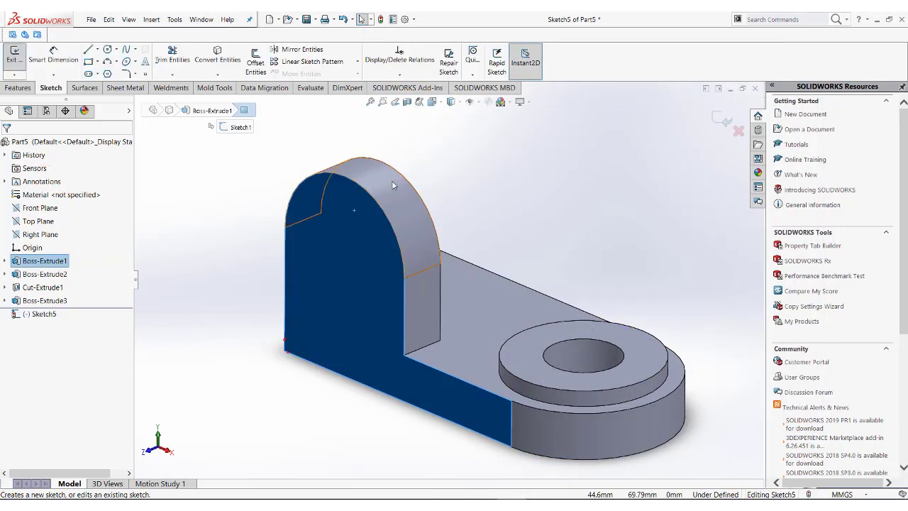
left_click(39, 314)
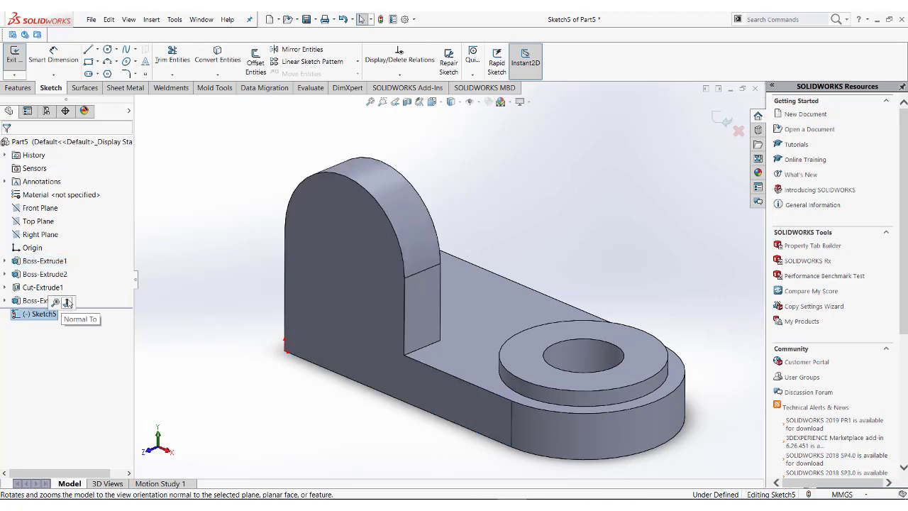
left_click(66, 301)
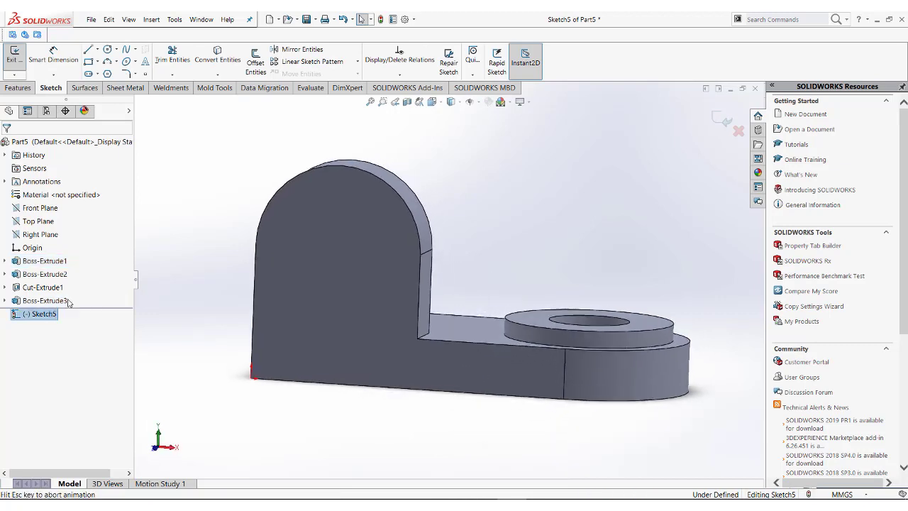
left_click(107, 49)
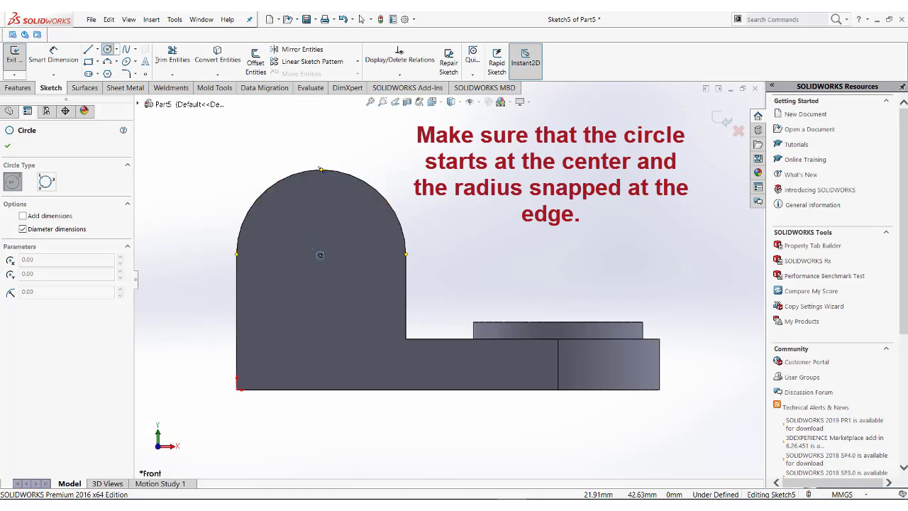
left_click(321, 254)
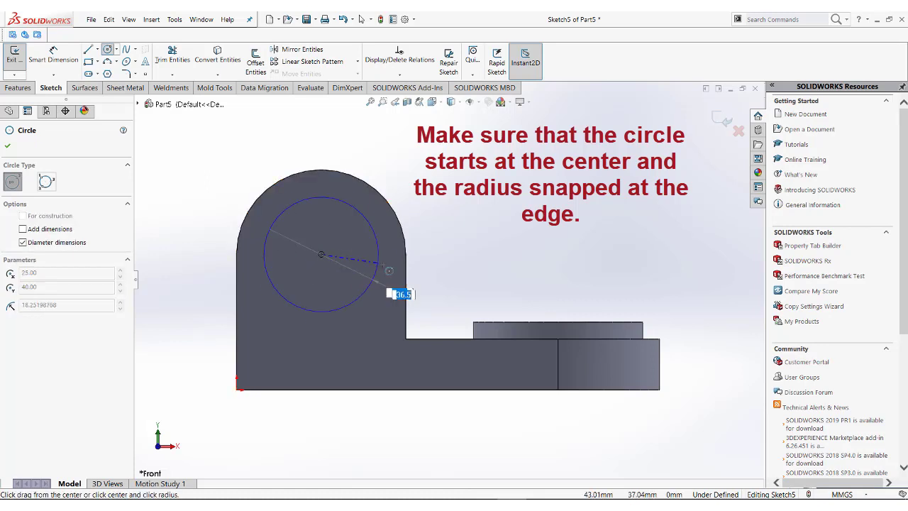
left_click(408, 256)
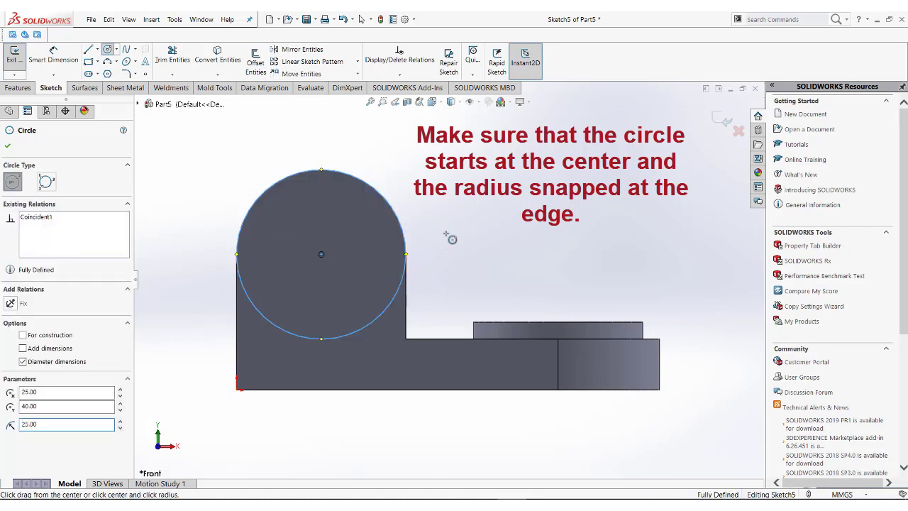
right_click(449, 235)
left_click(472, 242)
key("ctrl+7")
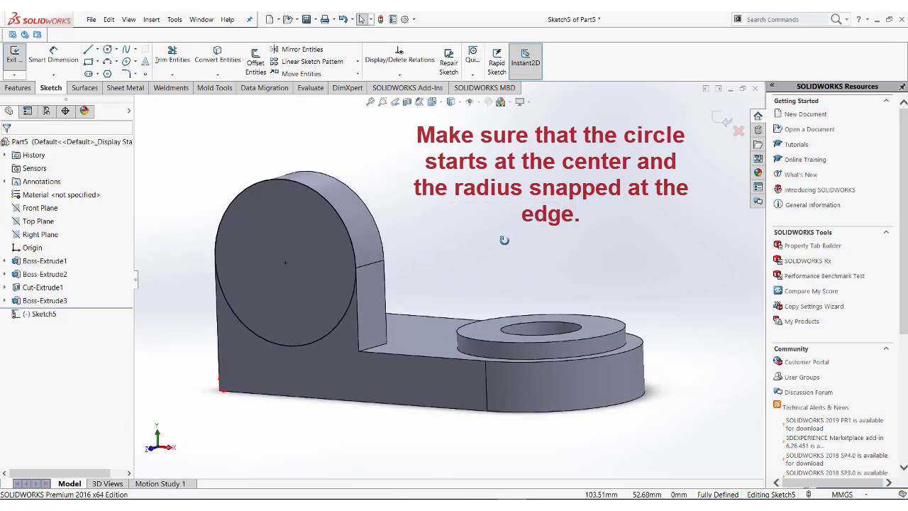
left_click_drag(507, 246, 523, 246)
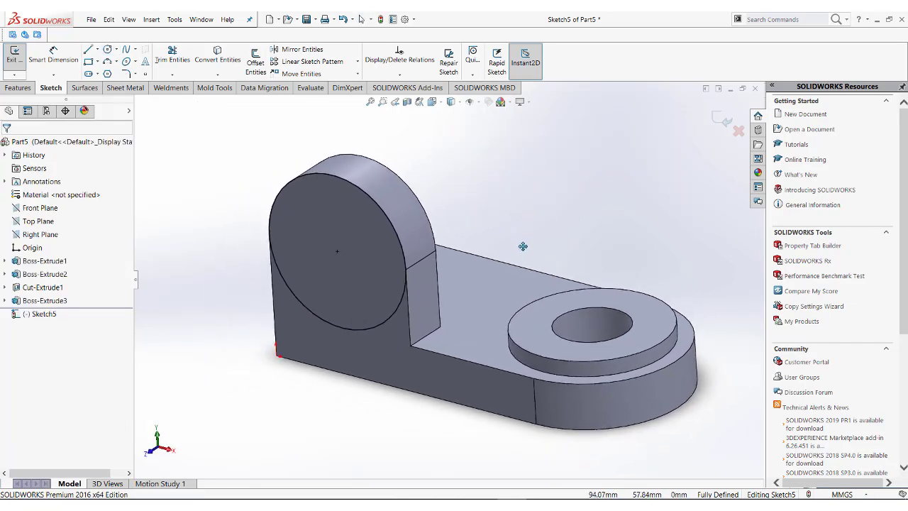
- Extrude the circle 5 mm into Boss-Extrude4 and view it in isometric
left_click(19, 88)
left_click(23, 70)
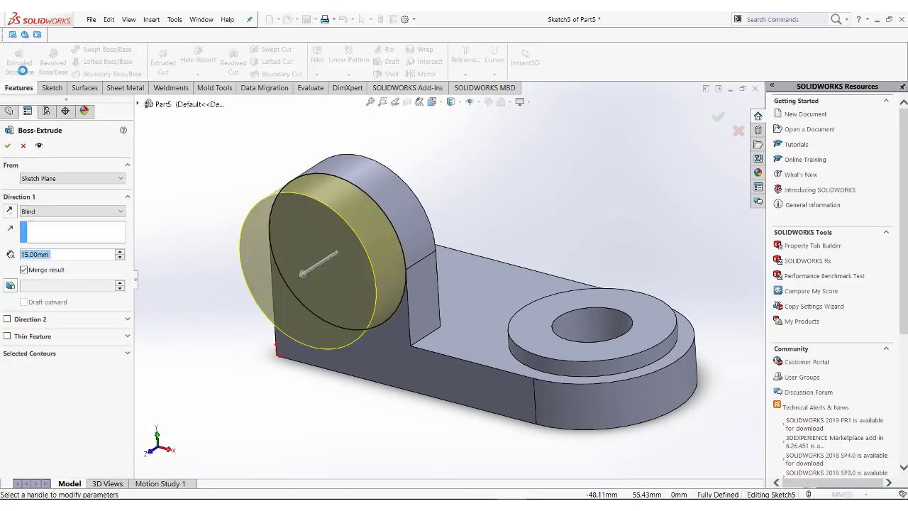
left_click(120, 257)
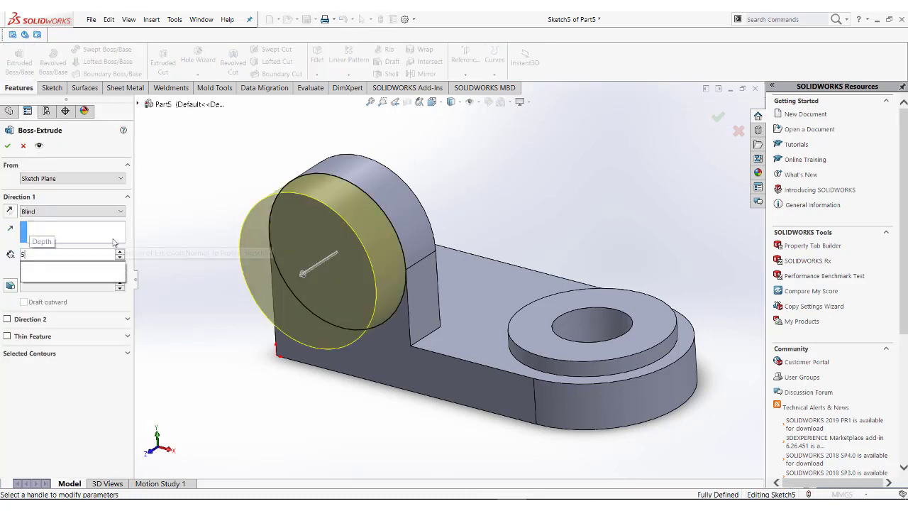
left_click(7, 146)
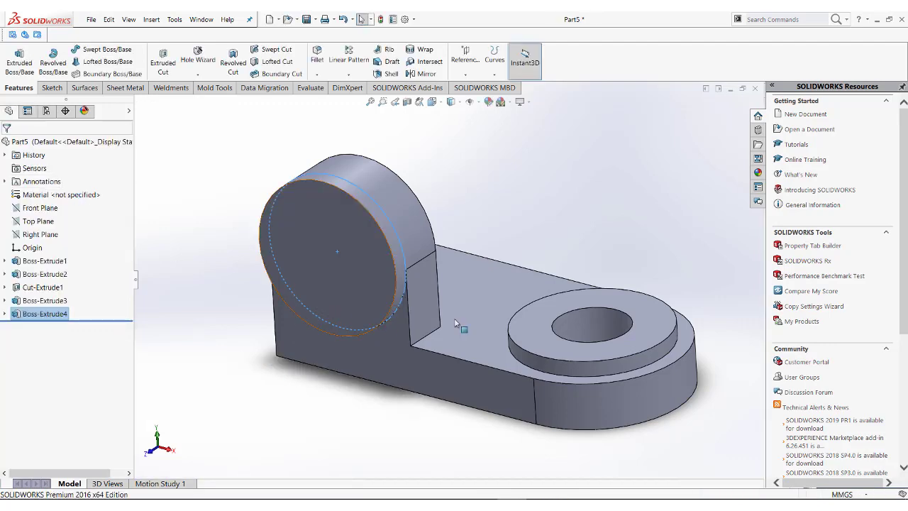
middle_click_drag(490, 307, 401, 333)
key("space")
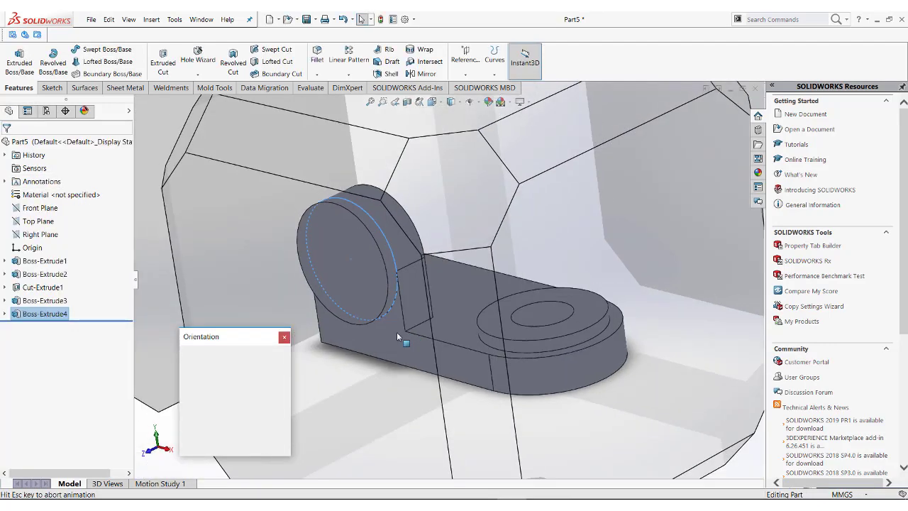
left_click(487, 217)
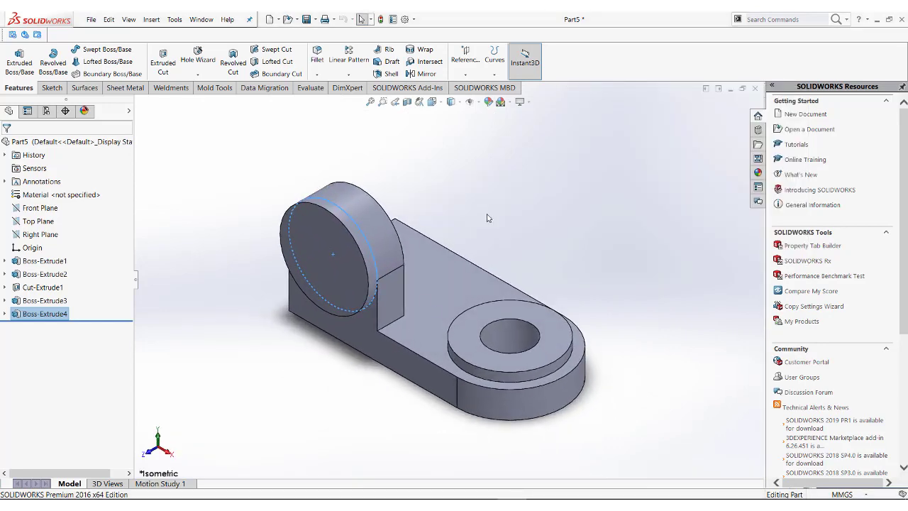
left_click(518, 196)
key("alt+Tab")
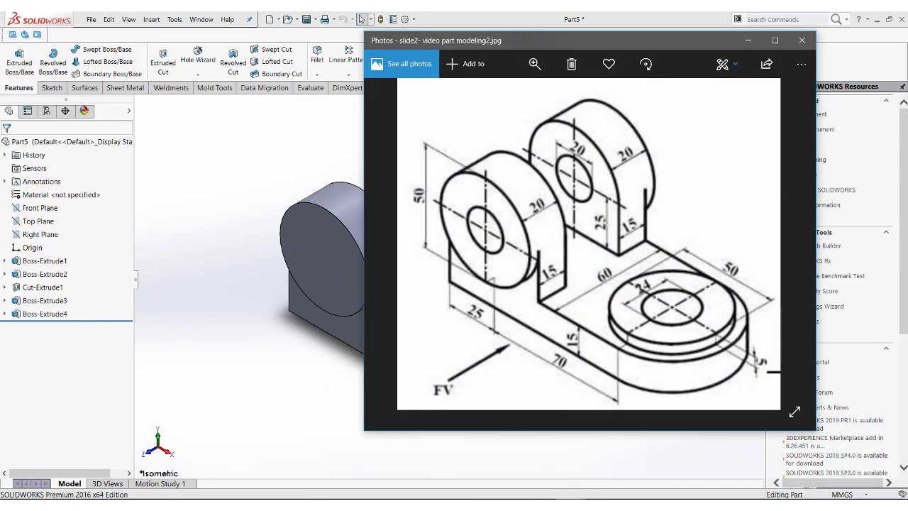
key("alt+Tab")
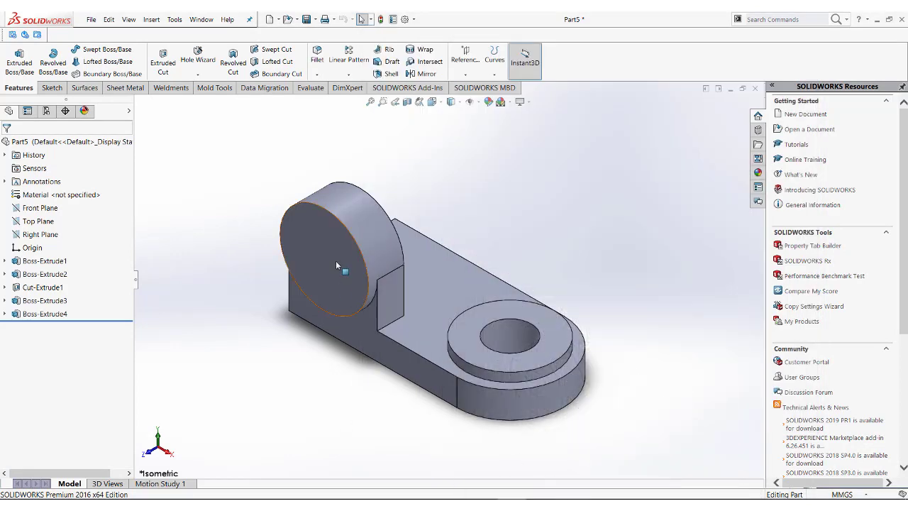
- Sketch a circle on the circular boss's front face
left_click(337, 265)
left_click(376, 236)
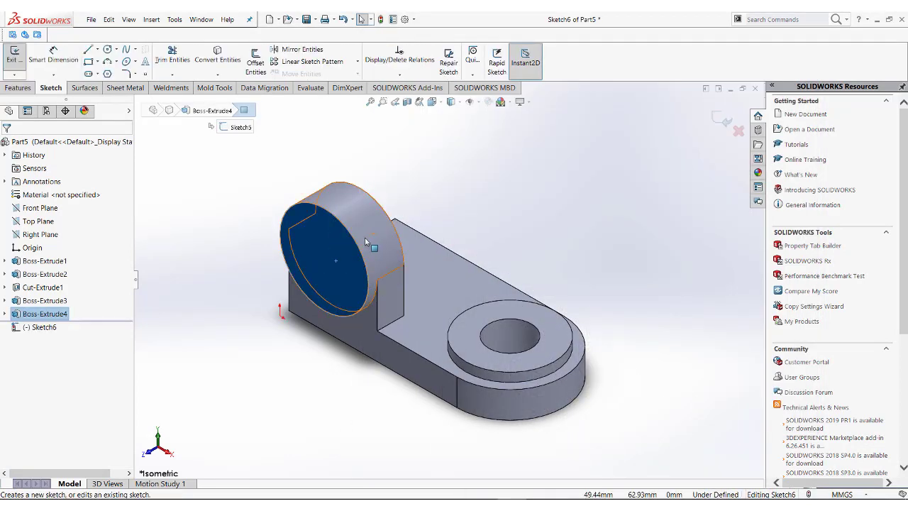
left_click(107, 50)
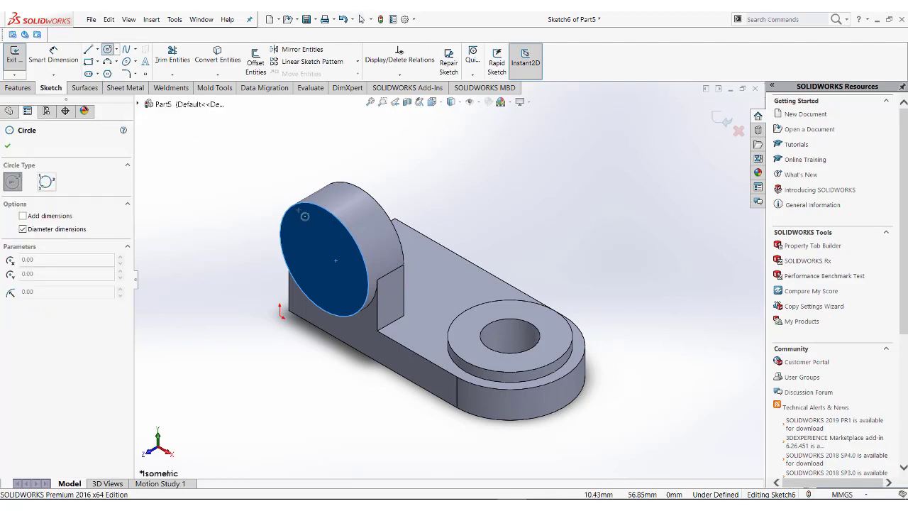
left_click(324, 259)
left_click(324, 279)
right_click(348, 275)
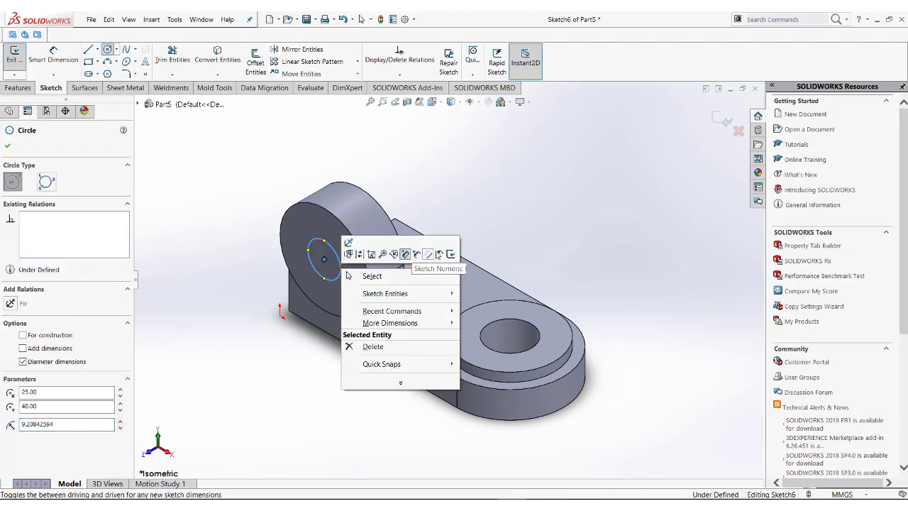
left_click(443, 257)
- Dimension the circle's diameter to 20 mm
left_click(53, 55)
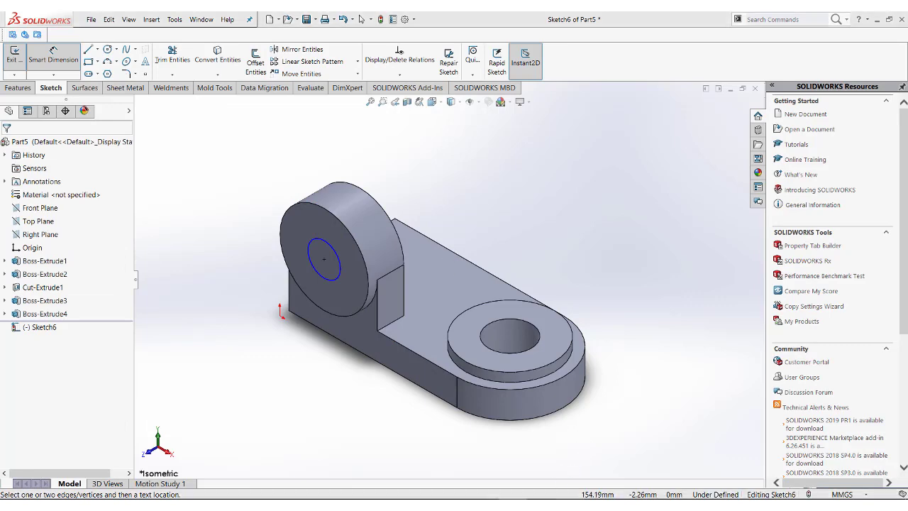
key("alt+Tab")
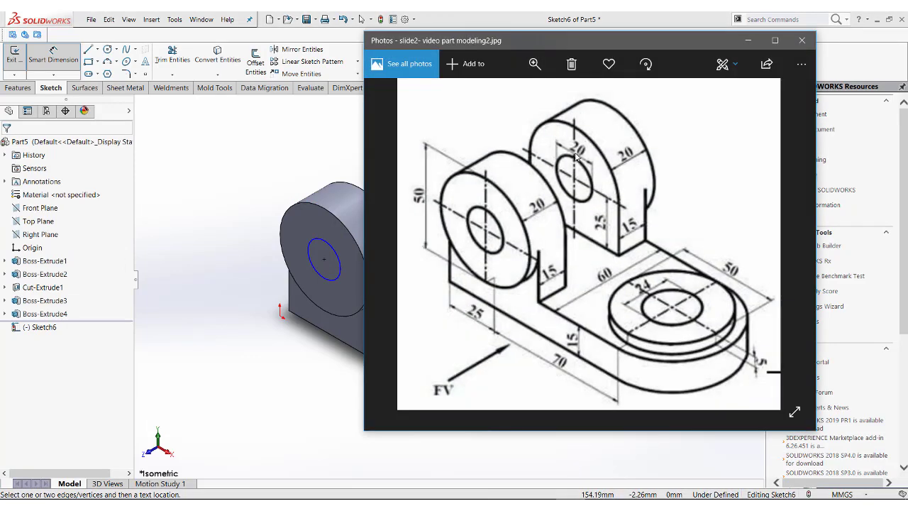
key("alt+Tab")
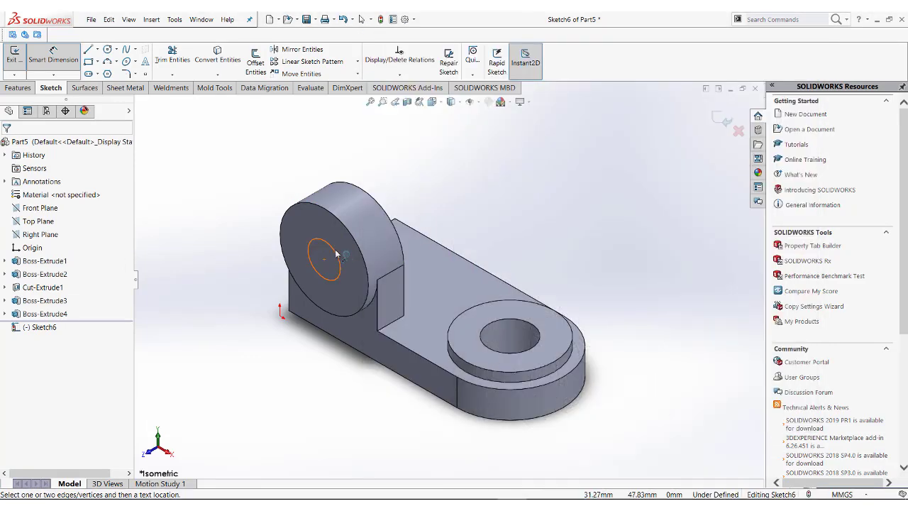
left_click(338, 254)
left_click(262, 220)
type("2")
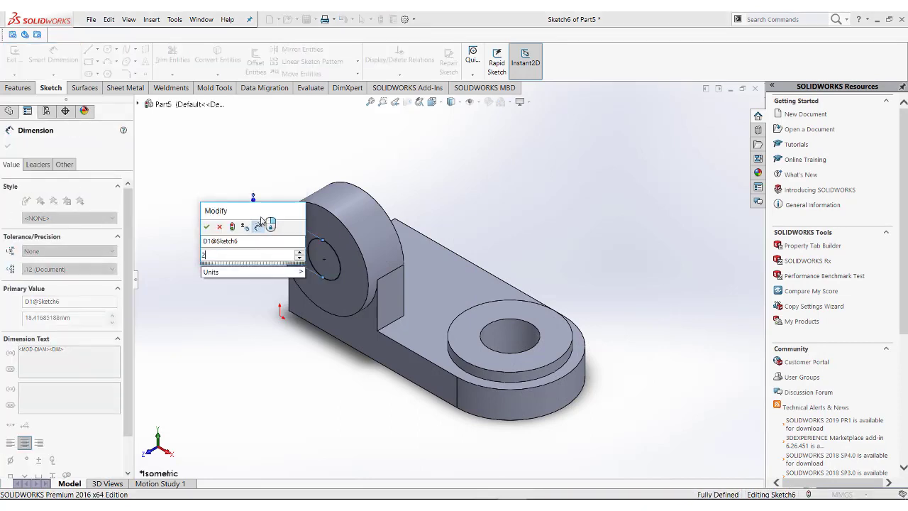
key("Return")
right_click(325, 150)
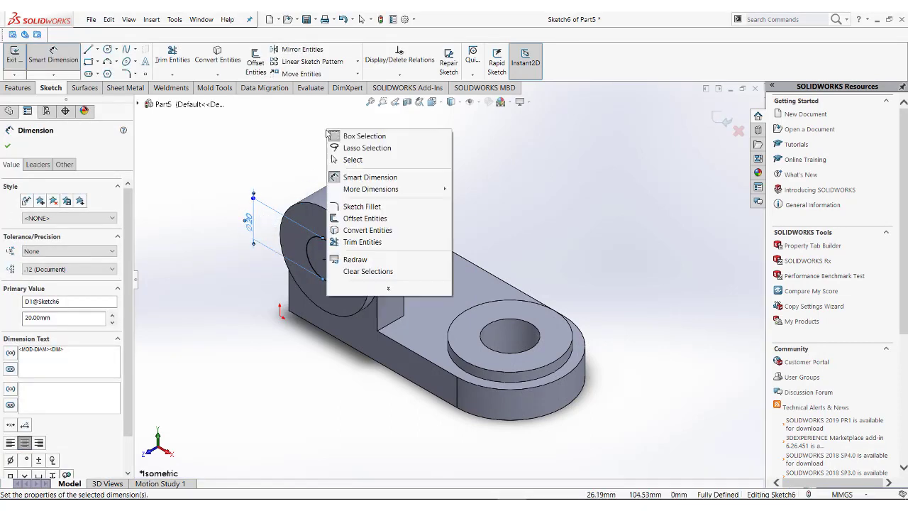
left_click(354, 159)
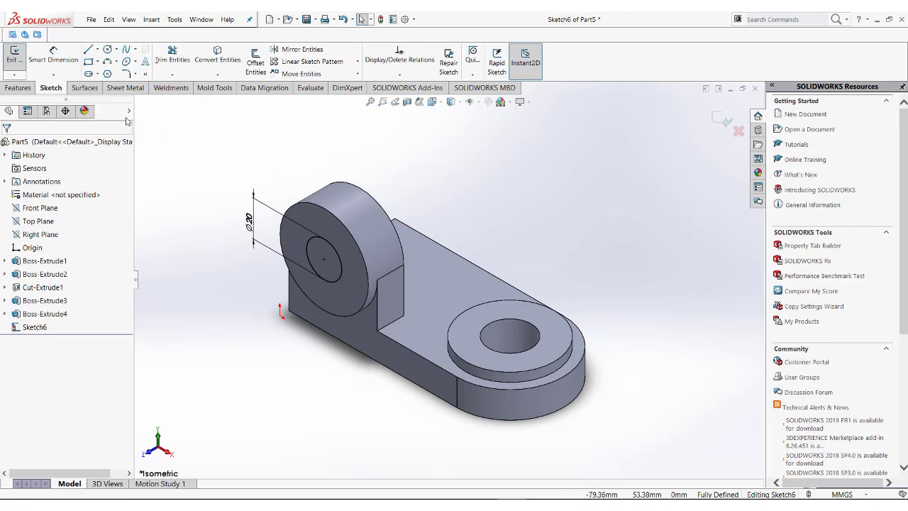
- Cut the Ø20 circle Through All to make the hole, Cut-Extrude2
left_click(18, 88)
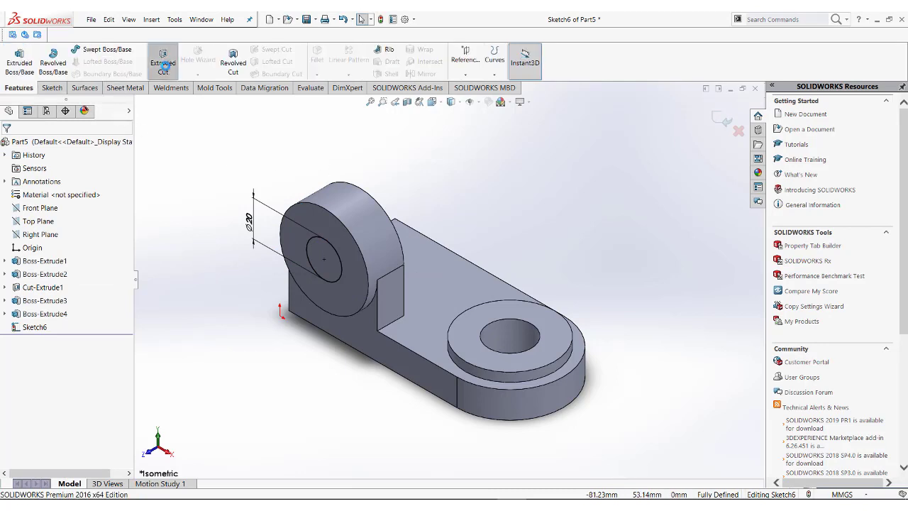
left_click(163, 64)
left_click(80, 211)
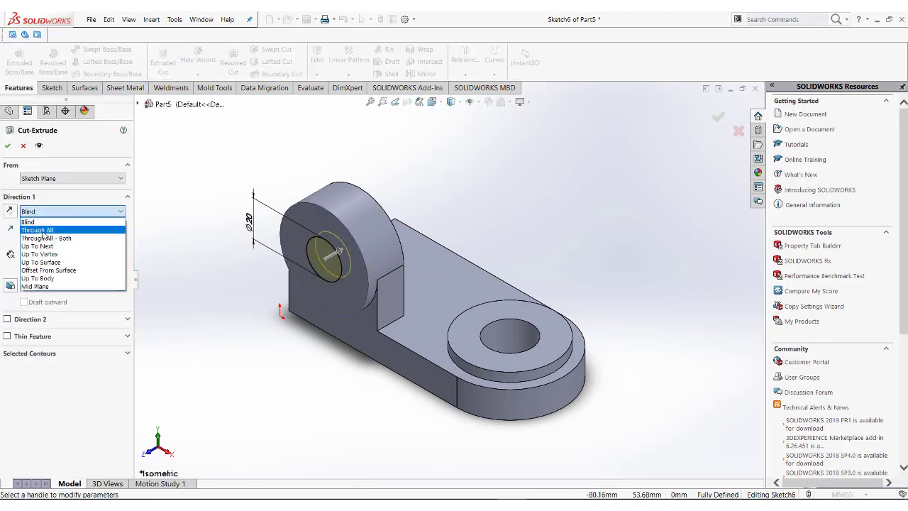
left_click(42, 221)
left_click(7, 145)
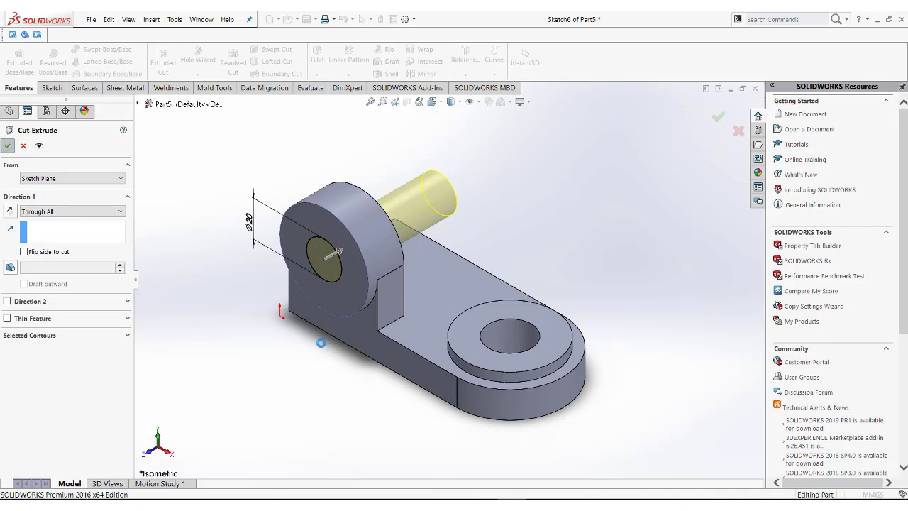
left_click(310, 371)
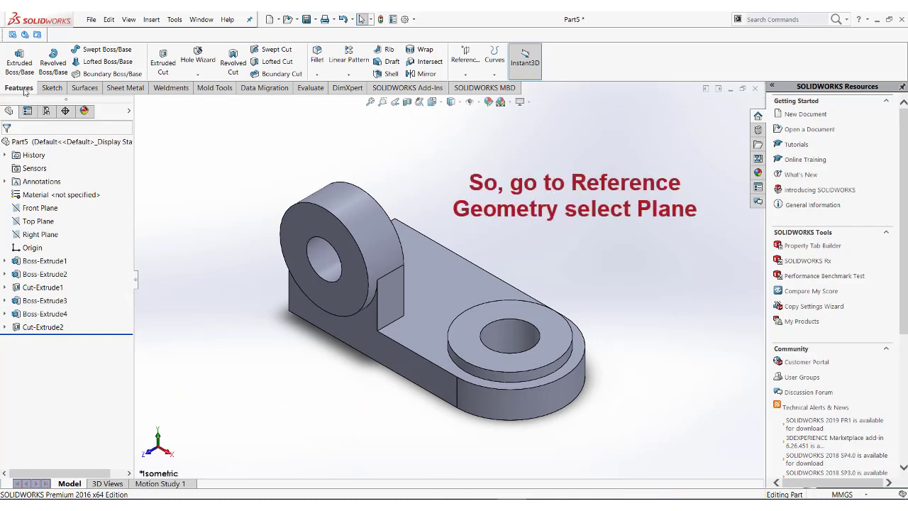
- Create Plane1 offset 30 mm from the base's side face, flipped toward the part's middle
left_click(465, 78)
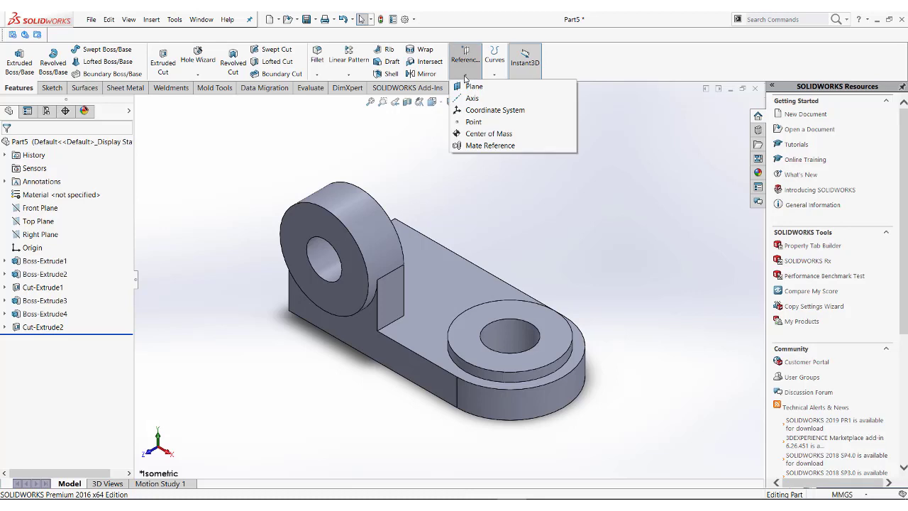
left_click(474, 86)
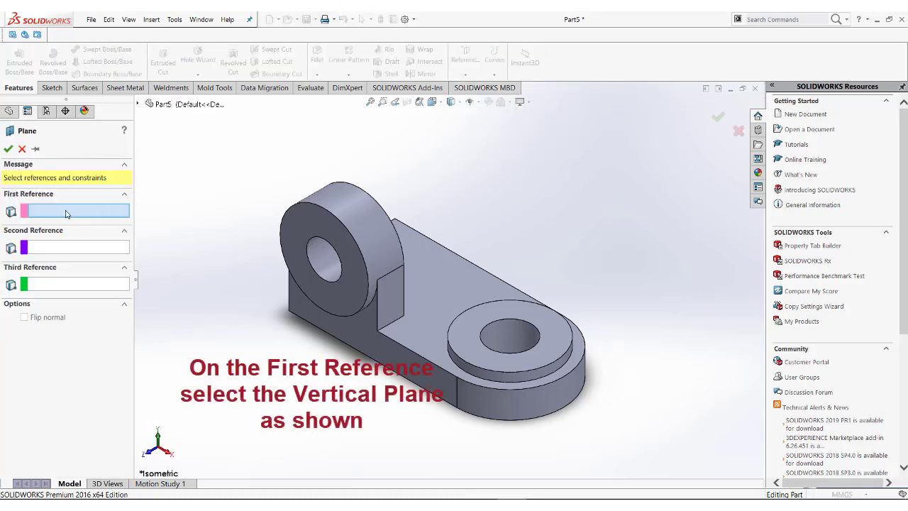
left_click(414, 367)
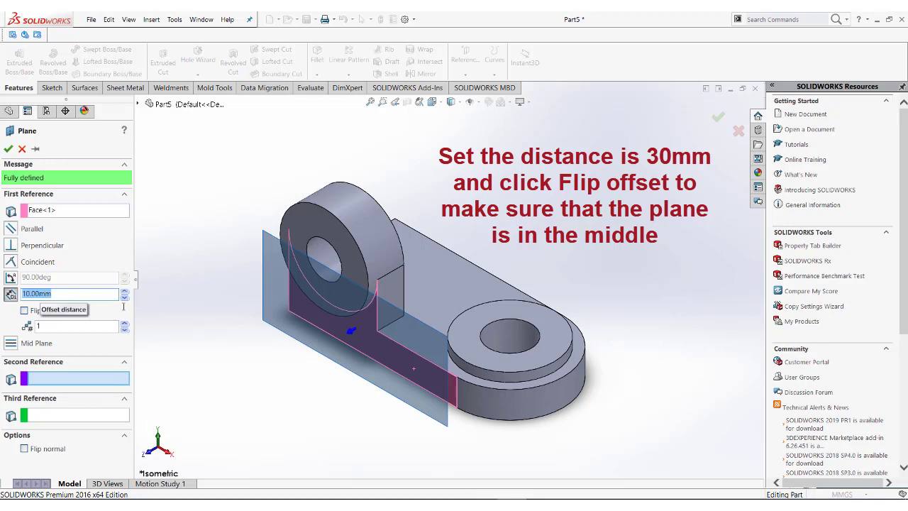
type("0")
key("Return")
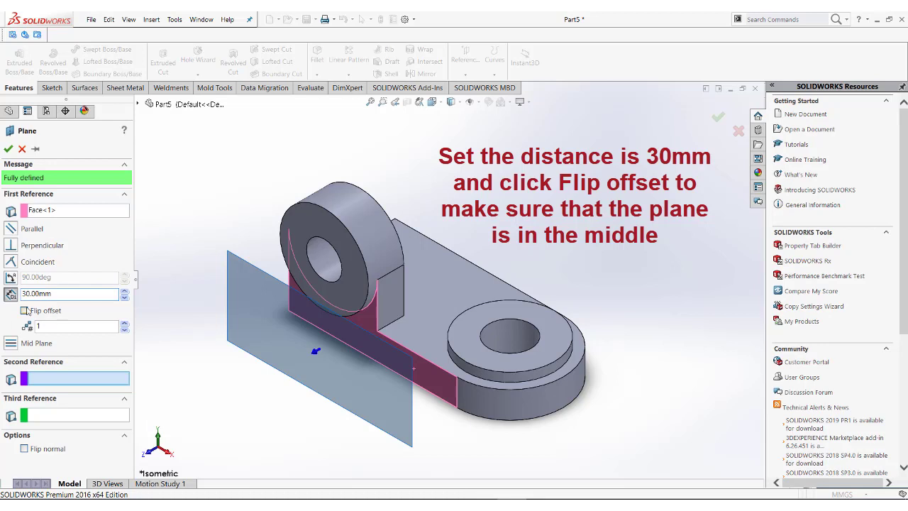
left_click(25, 311)
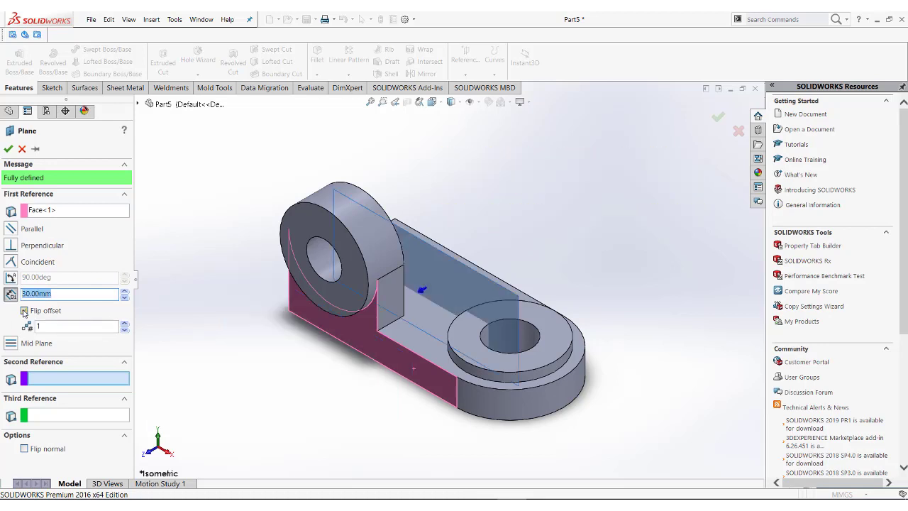
left_click(8, 149)
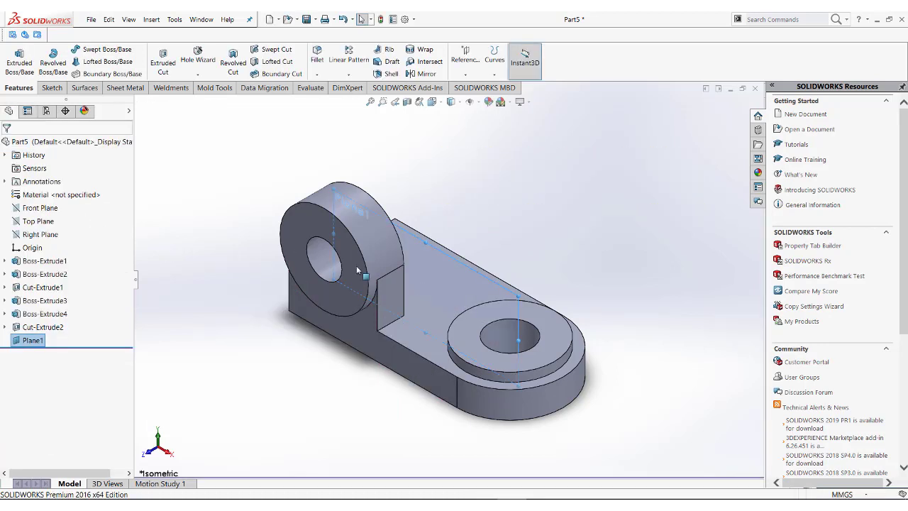
- Mirror Boss-Extrude3, Cut-Extrude2 and Boss-Extrude4 across Plane1
middle_click_drag(562, 243, 543, 223)
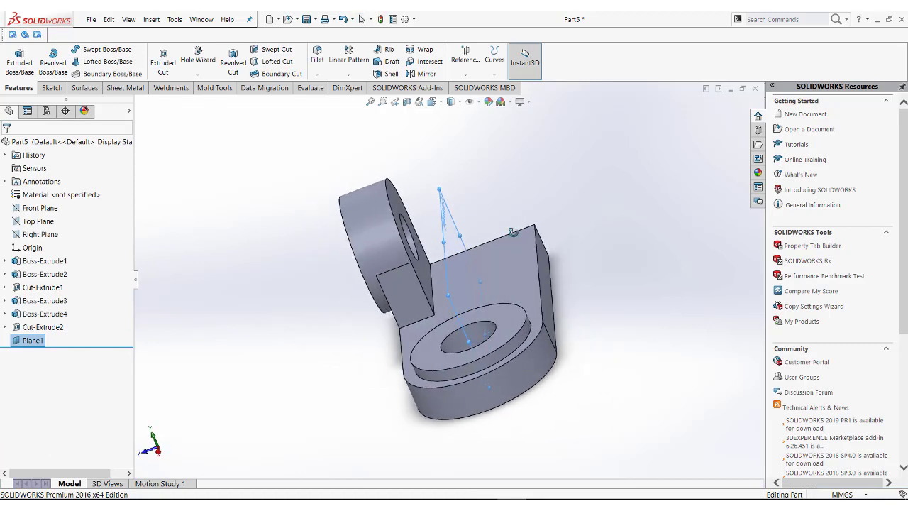
key("ctrl+7")
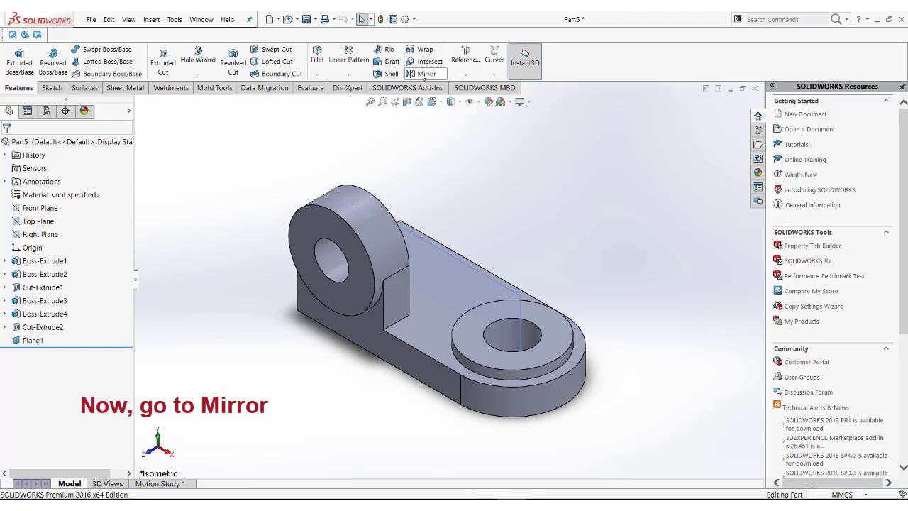
left_click(423, 74)
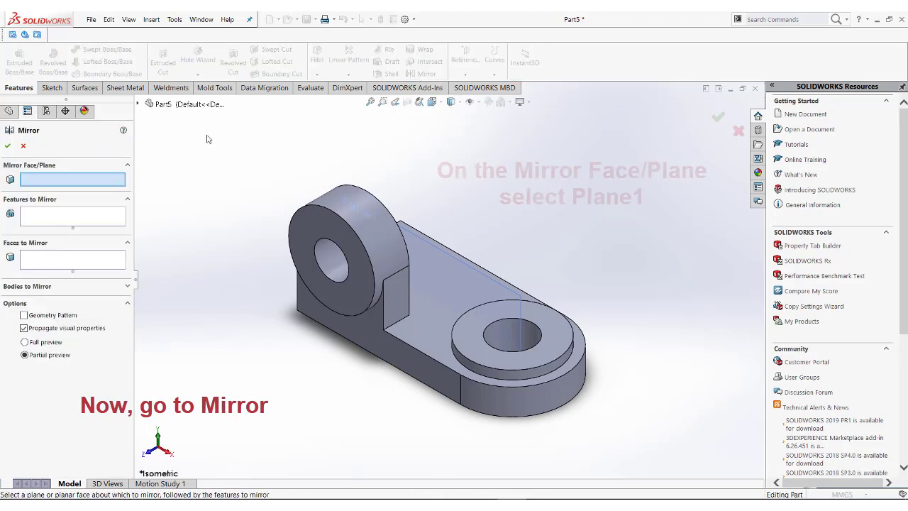
middle_click_drag(487, 231, 475, 195)
left_click(470, 266)
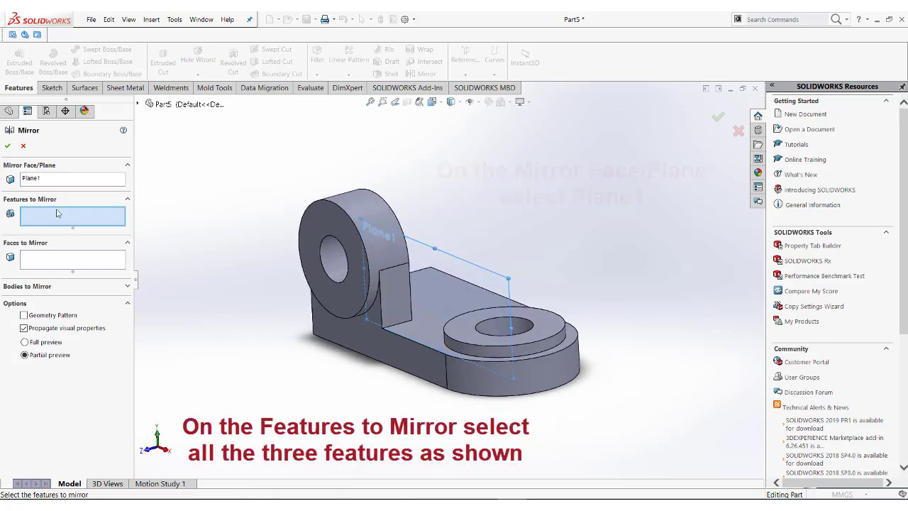
left_click(371, 207)
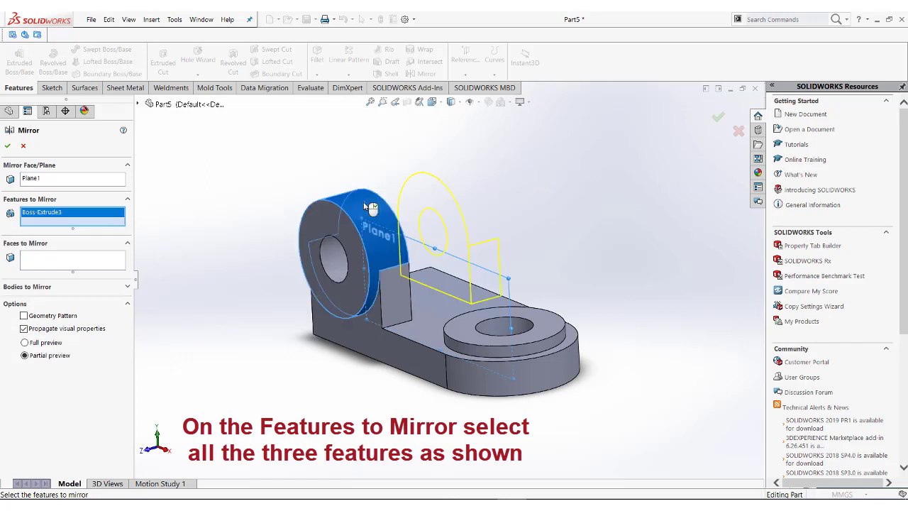
left_click(334, 257)
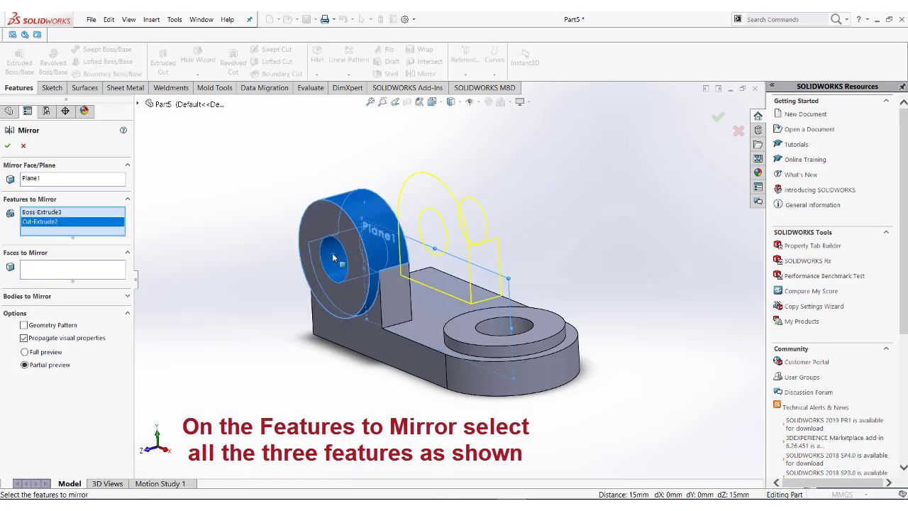
left_click(344, 301)
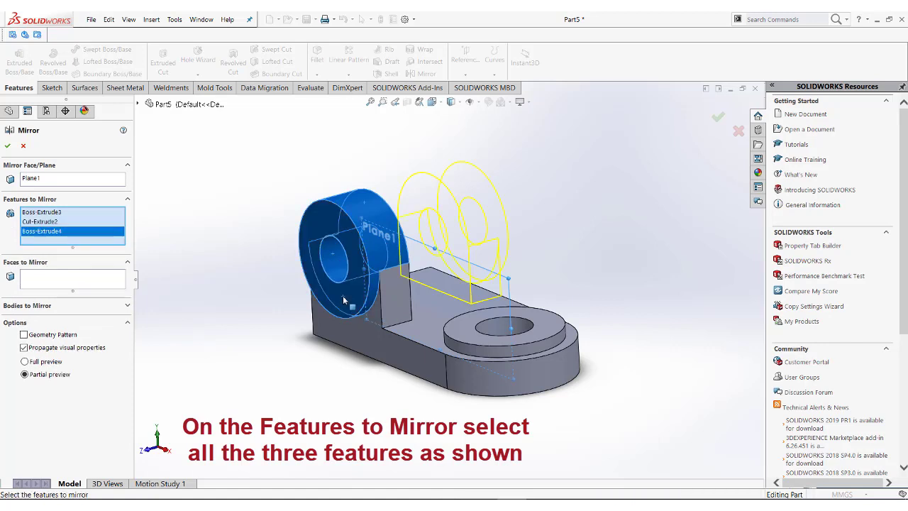
left_click(7, 146)
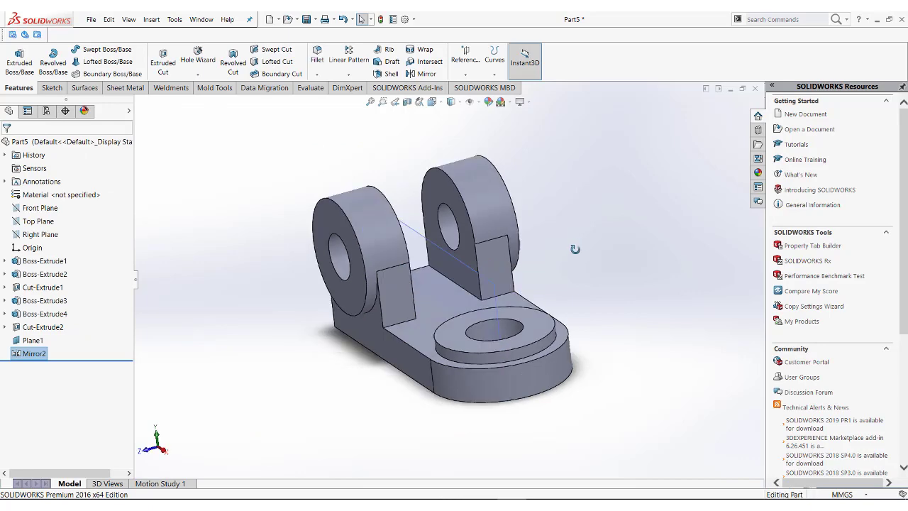
middle_click_drag(574, 249, 412, 369)
key("space")
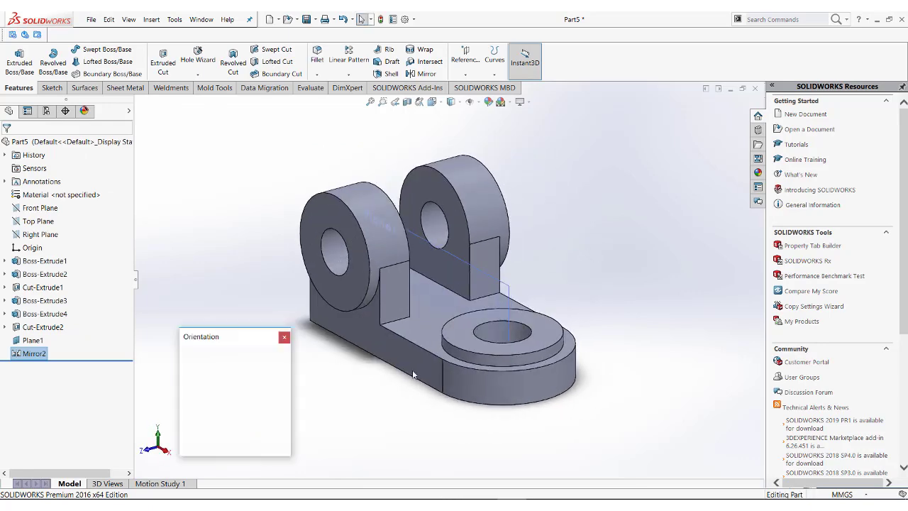
left_click(276, 367)
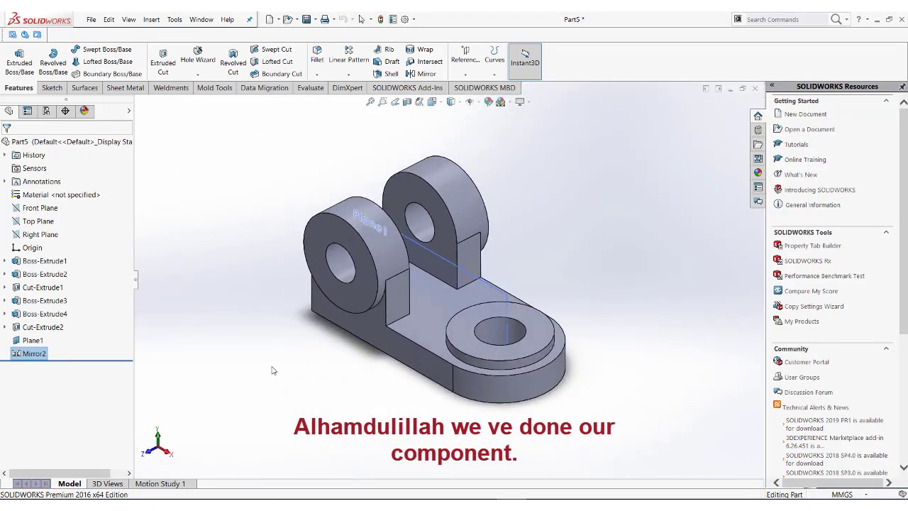